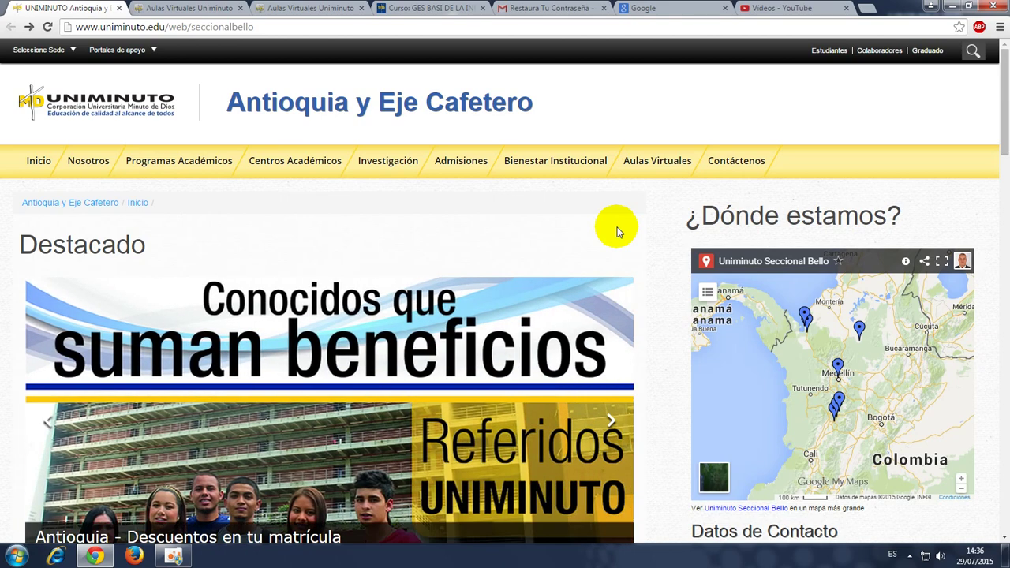
Open a new blank tab in Google Chrome.
click(867, 9)
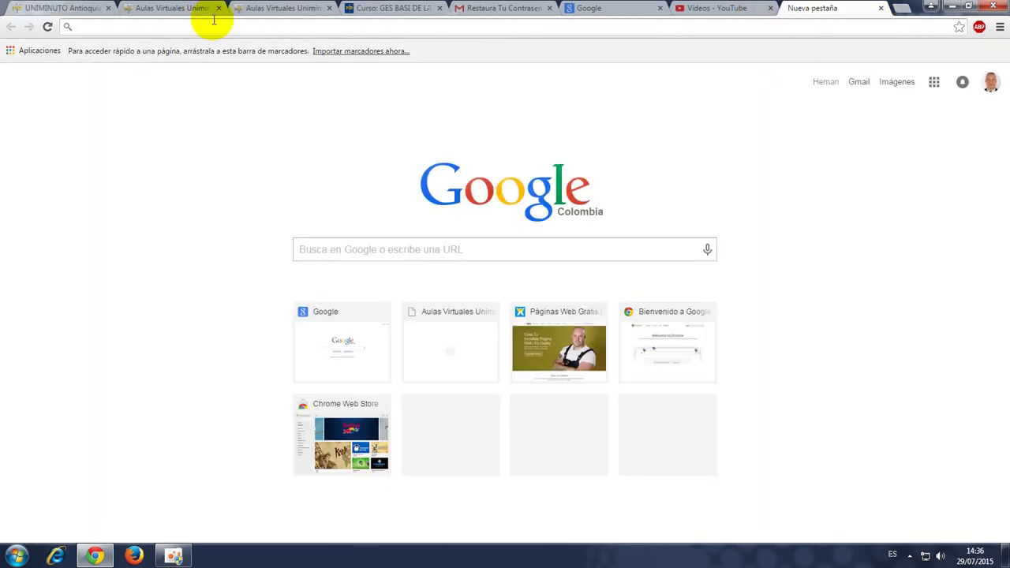
text(www)
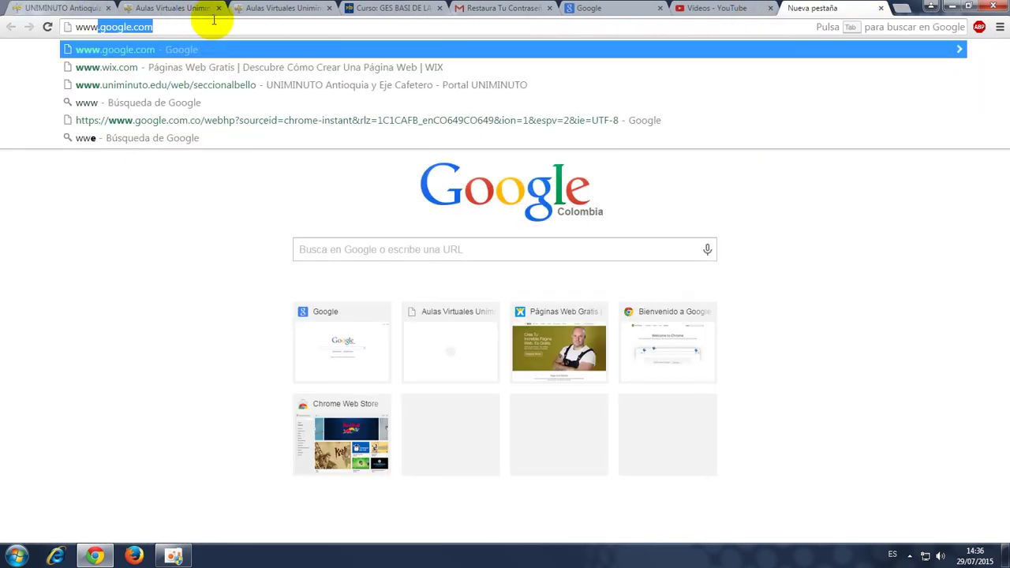
text(.wix.com)
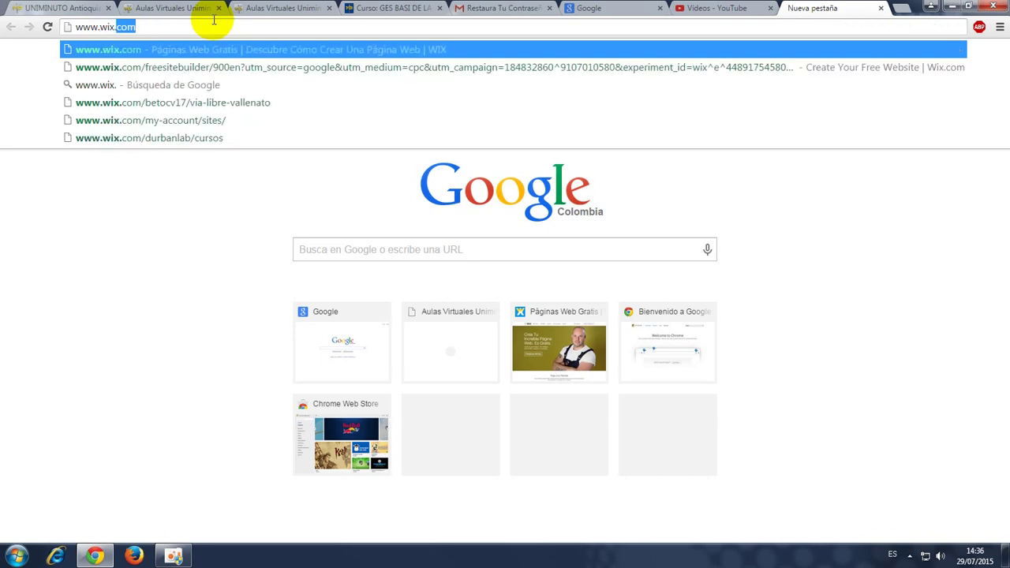
key(Return)
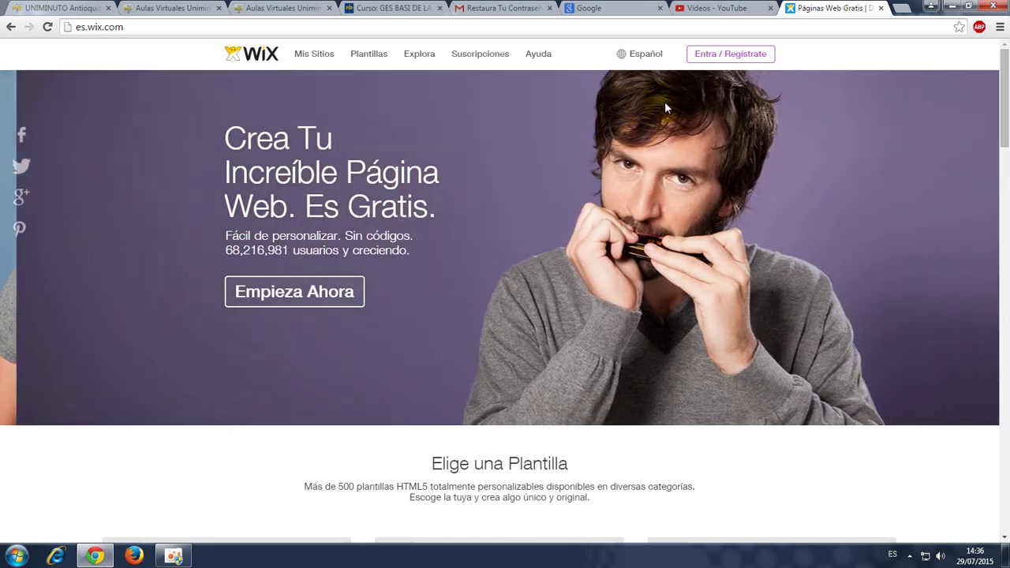
Open 'Entra / Regístrate' and continue with the account e-mail address.
click(721, 53)
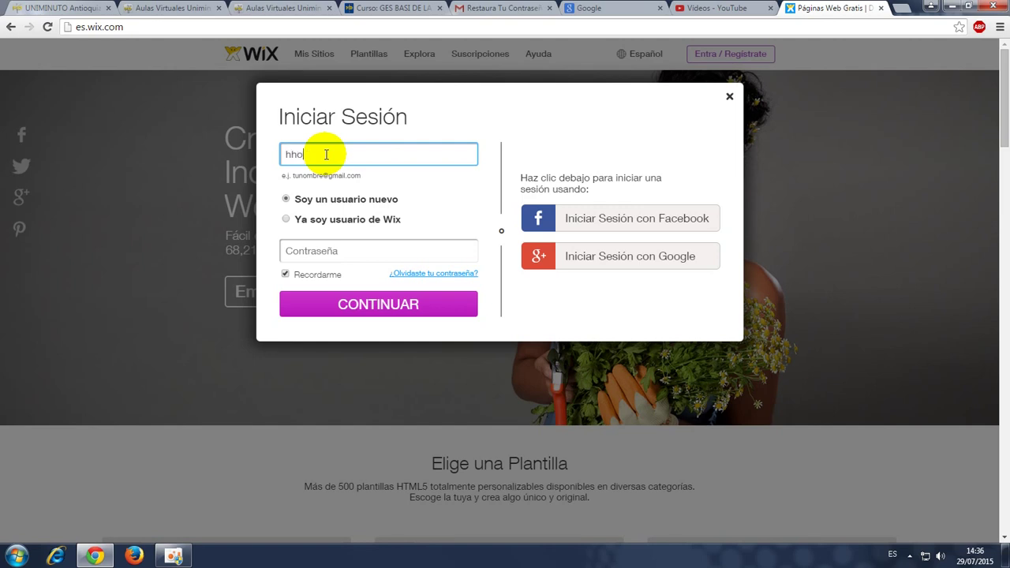
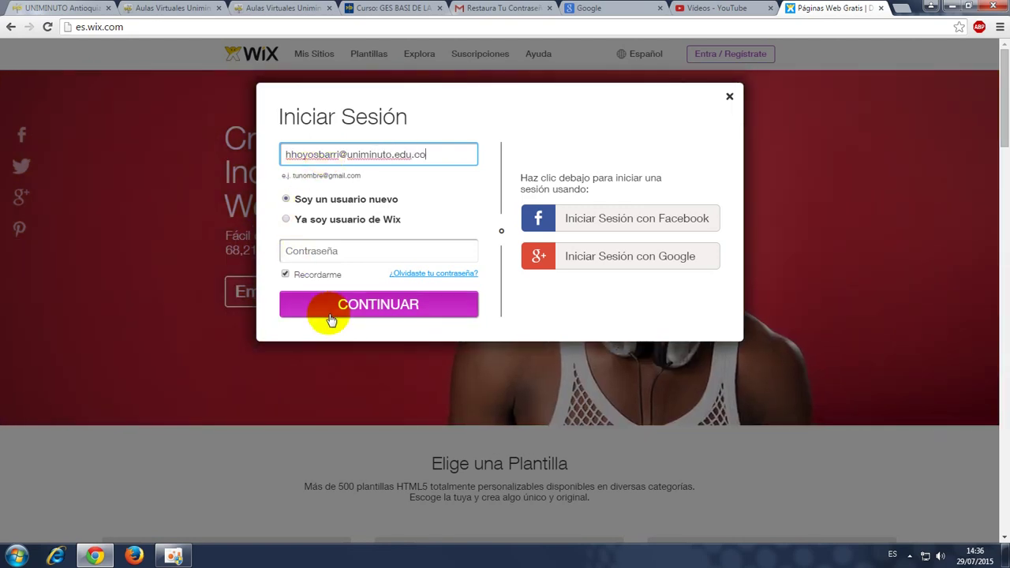
click(331, 308)
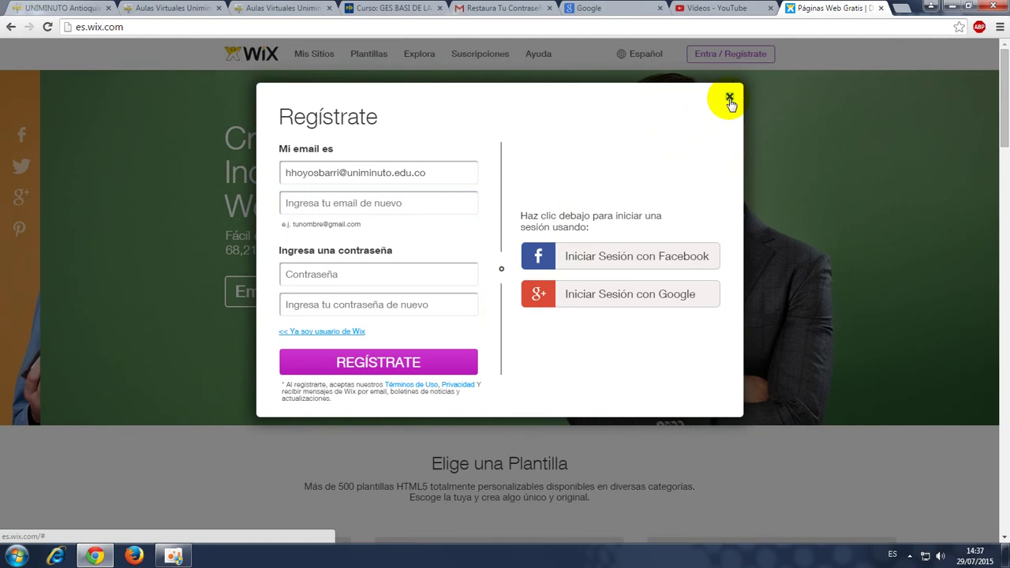
Log in as an existing Wix user ('Ya soy usuario de Wix') with the account password.
click(729, 99)
click(736, 54)
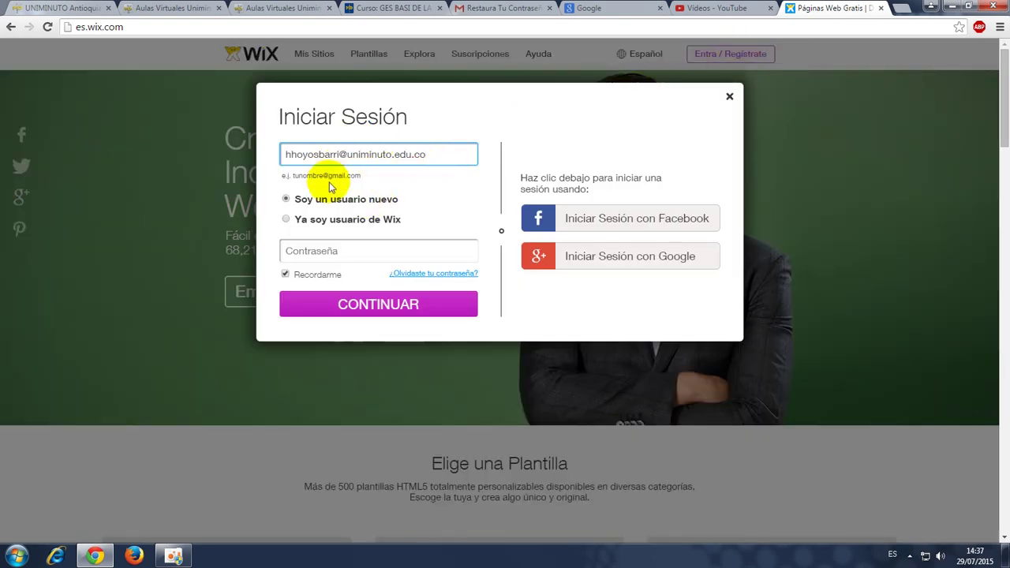
click(299, 227)
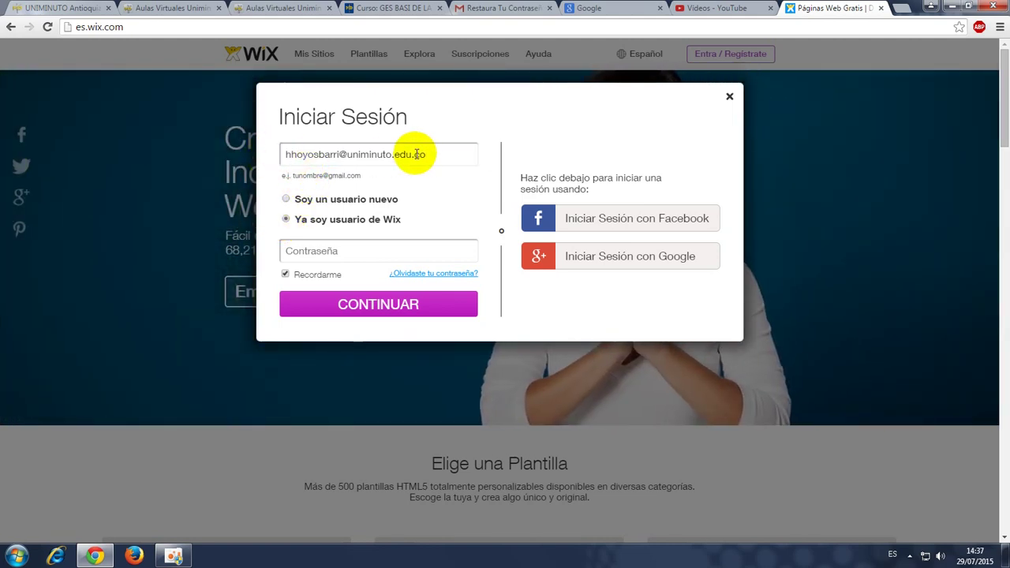
click(346, 257)
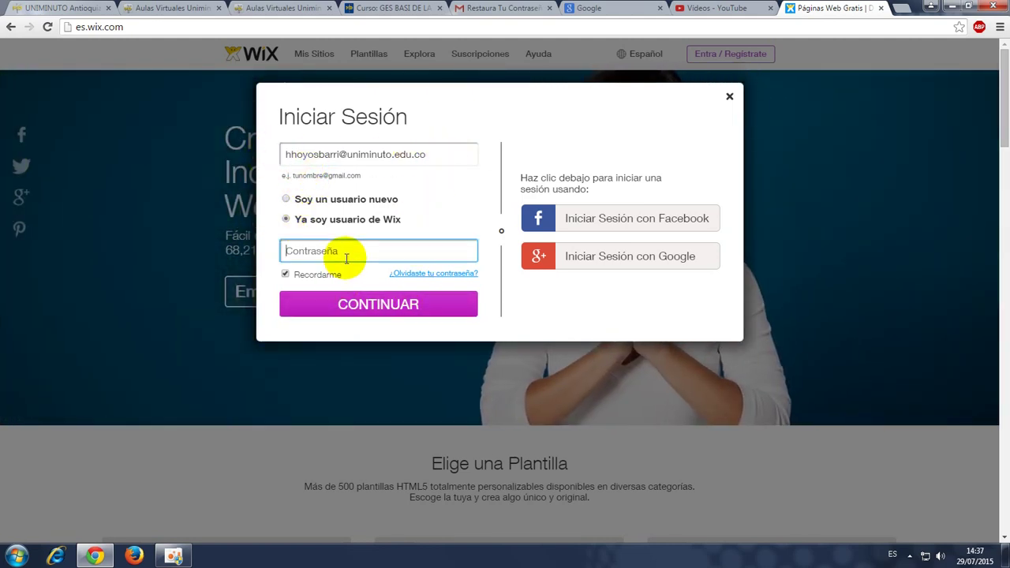
text(••••••••••)
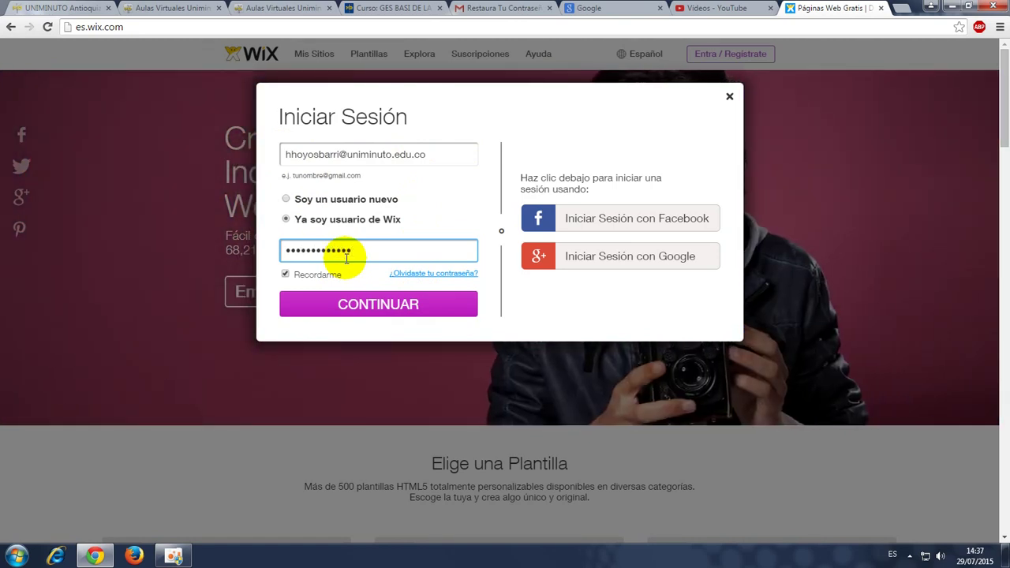
click(360, 306)
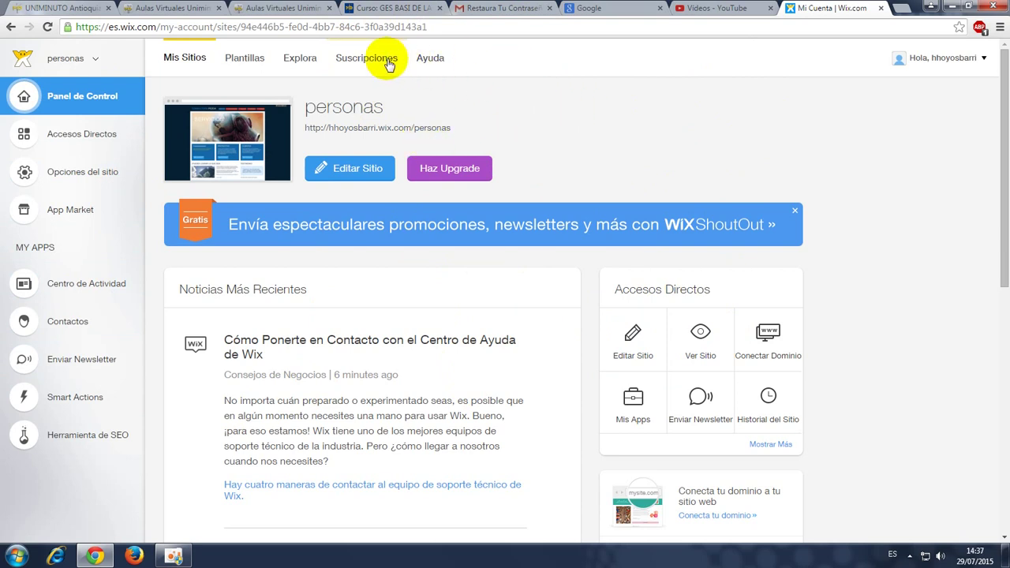
Browse the Plantillas gallery and collapse the Negocios y Servicios subcategories.
click(261, 63)
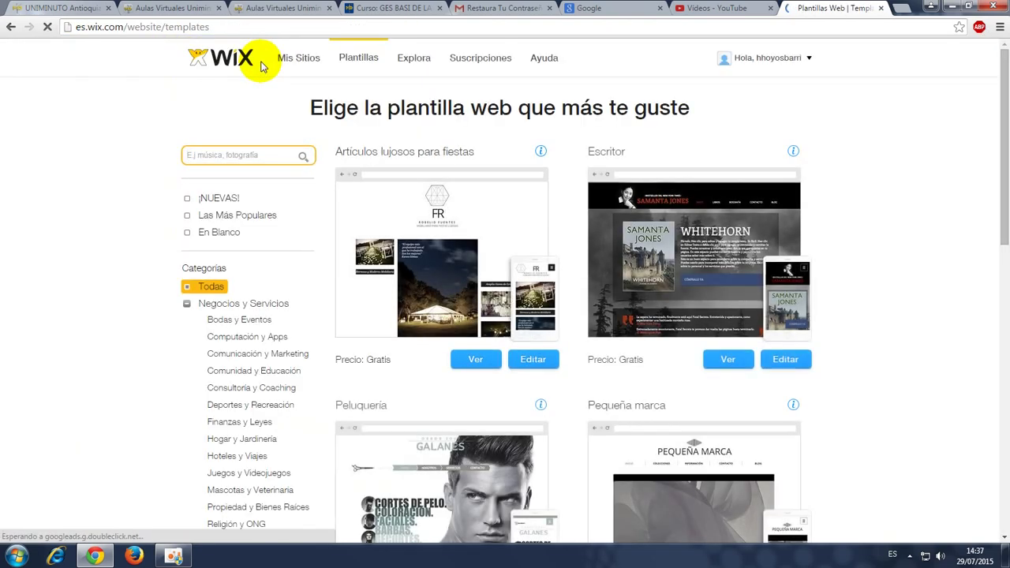
scroll(749, 239, down, 3)
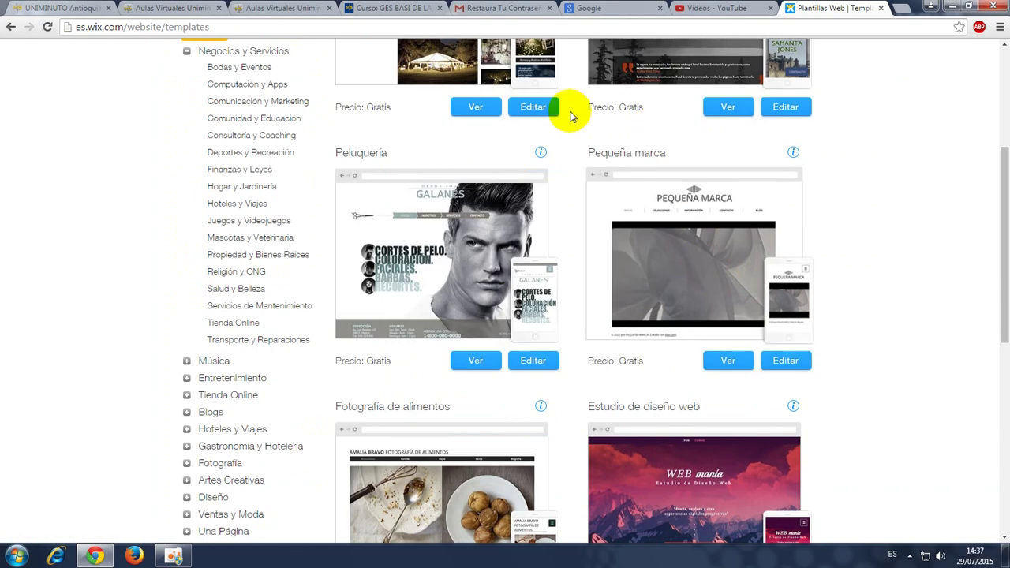
scroll(570, 108, down, 3)
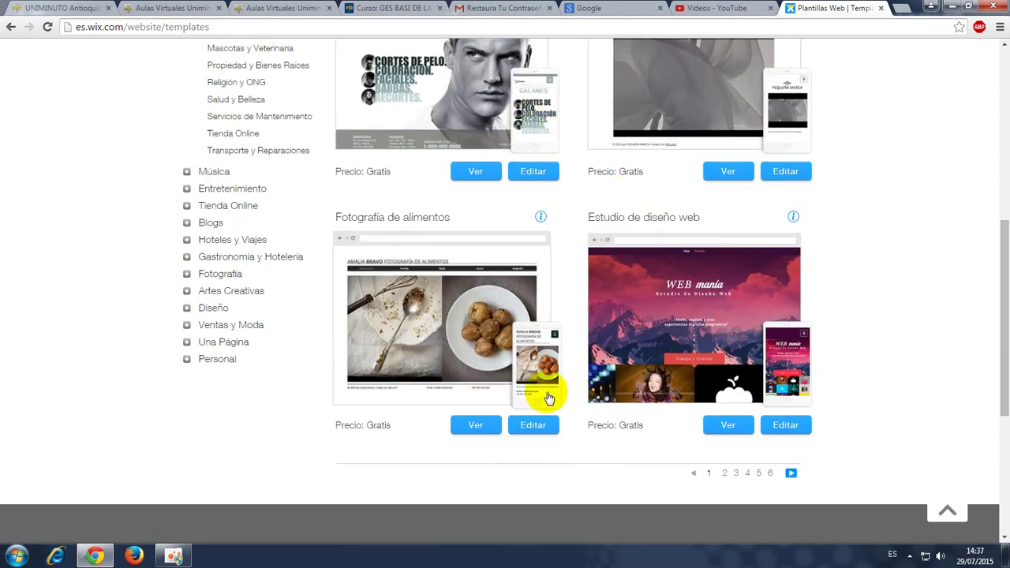
scroll(718, 237, up, 2)
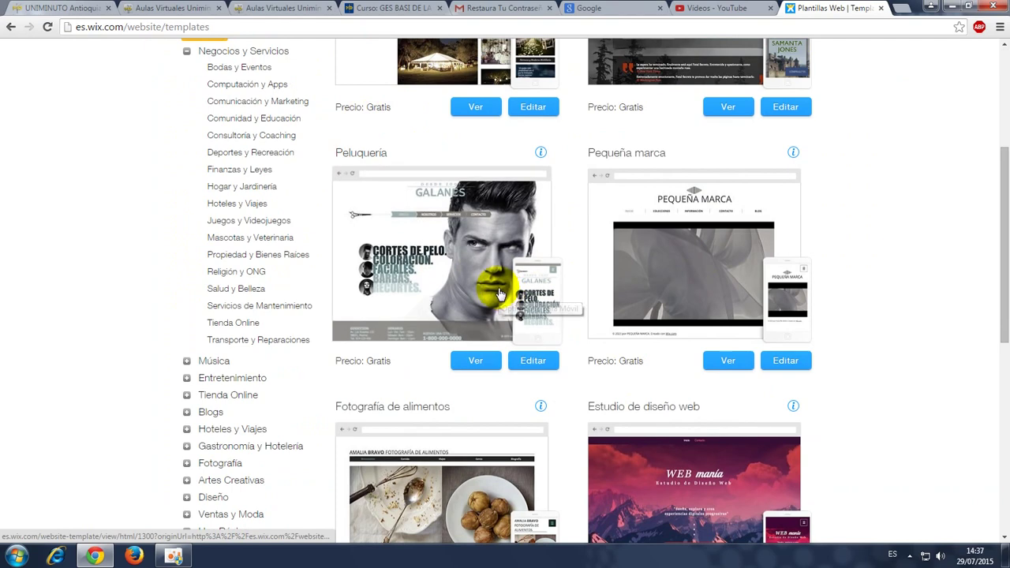
click(186, 50)
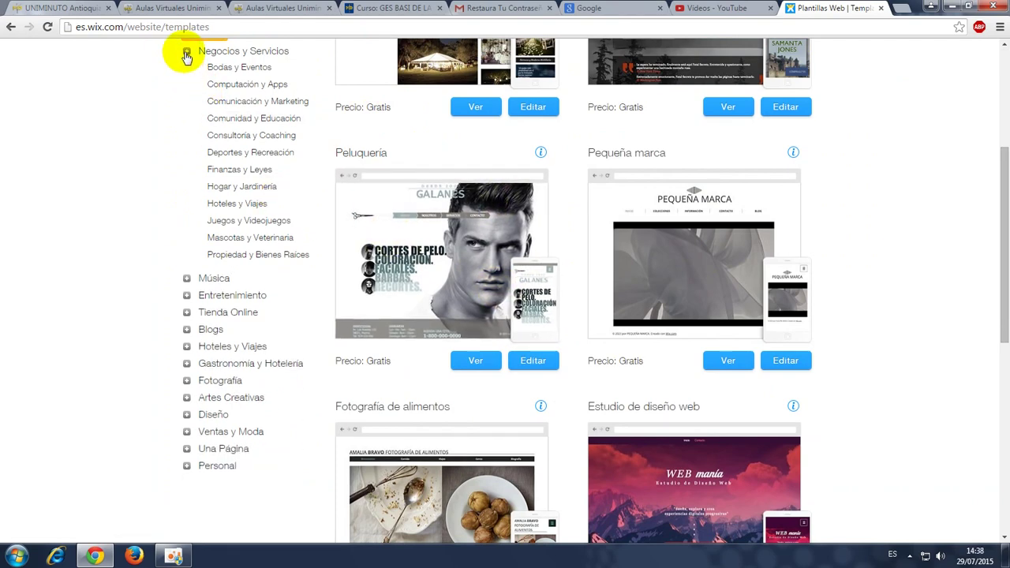
scroll(251, 226, up, 2)
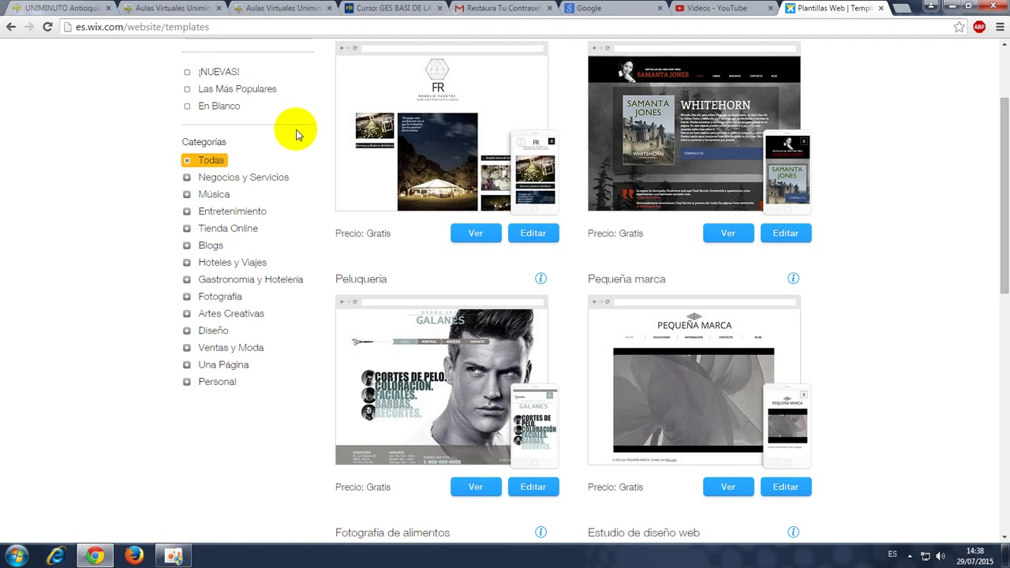
Filter templates to Personal > Familia and go to page 2 of results.
click(221, 384)
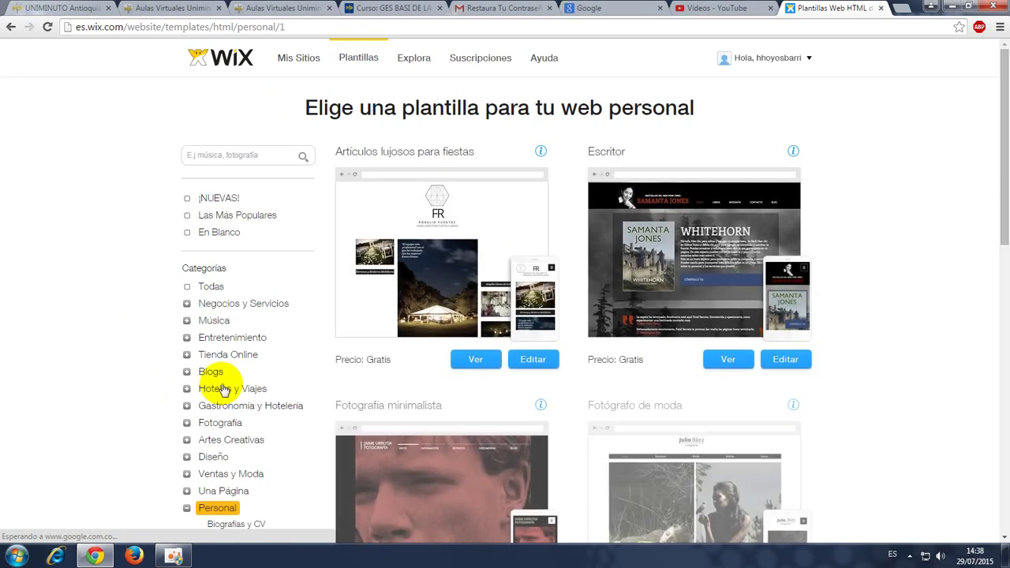
scroll(623, 220, down, 2)
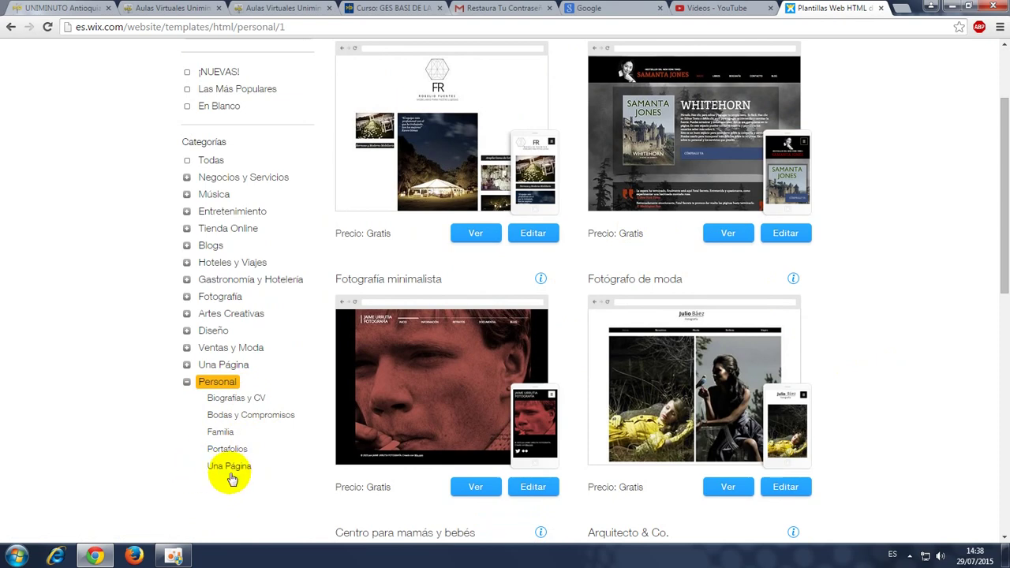
click(220, 431)
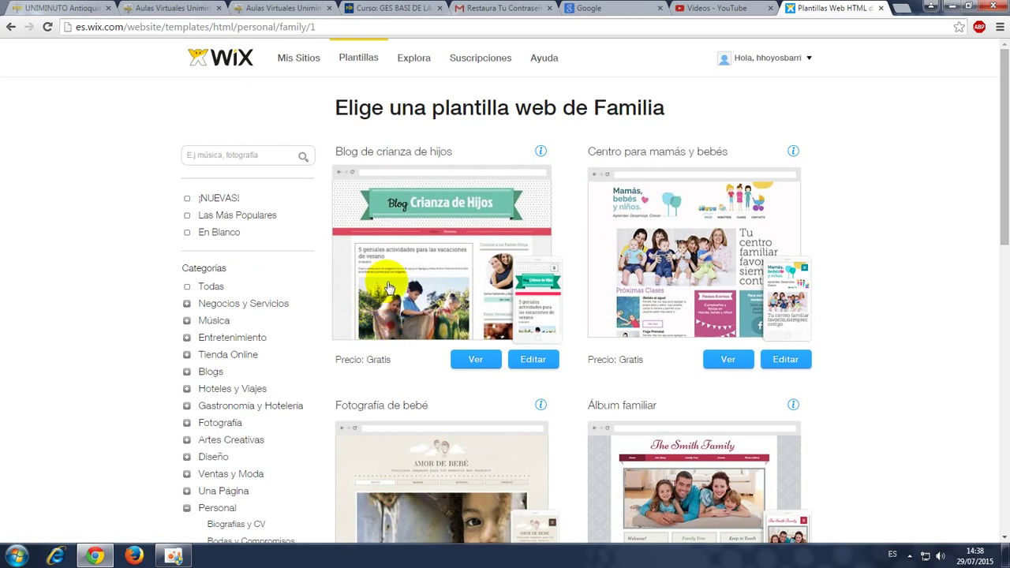
scroll(683, 428, down, 5)
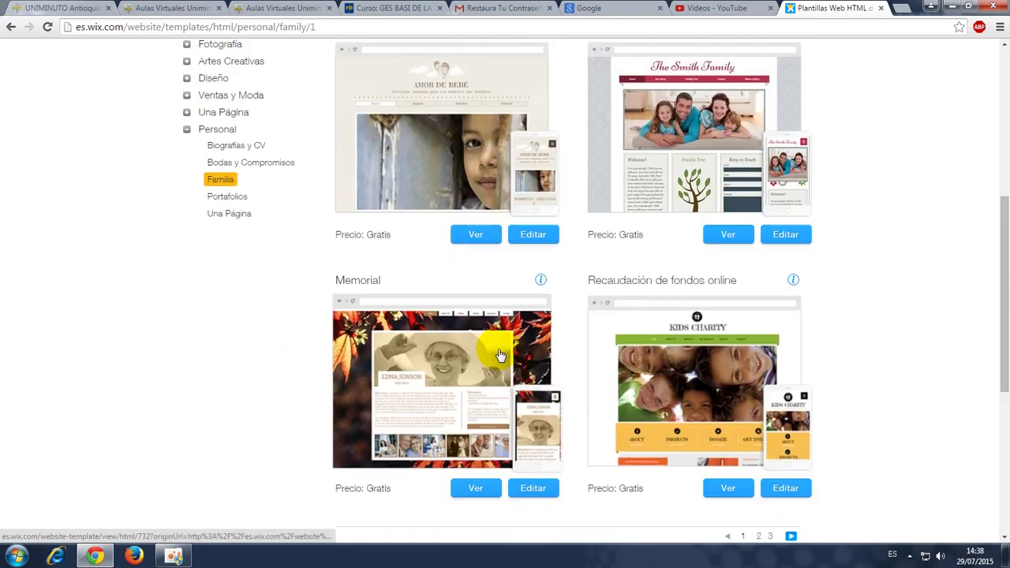
scroll(499, 354, down, 3)
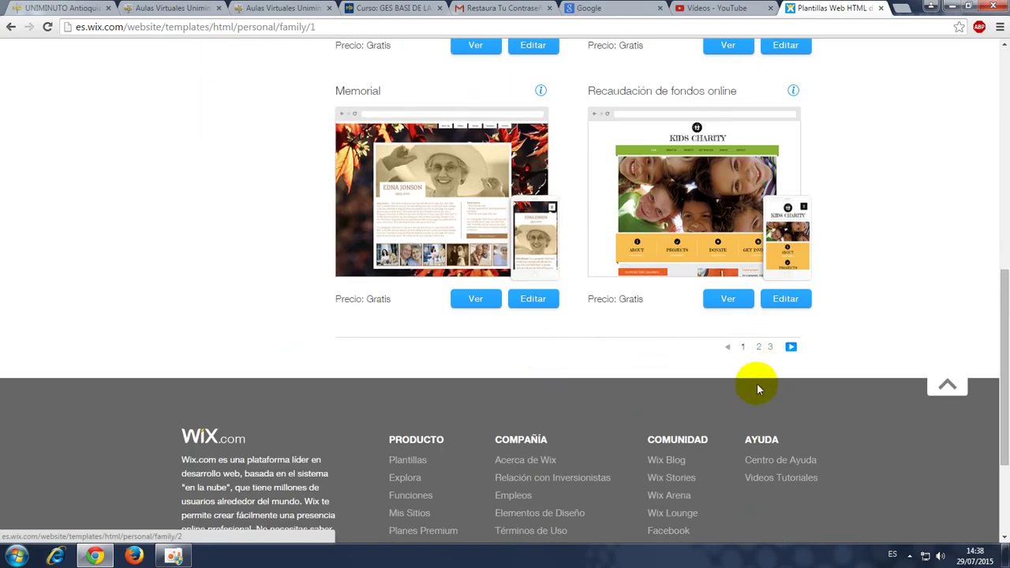
click(759, 347)
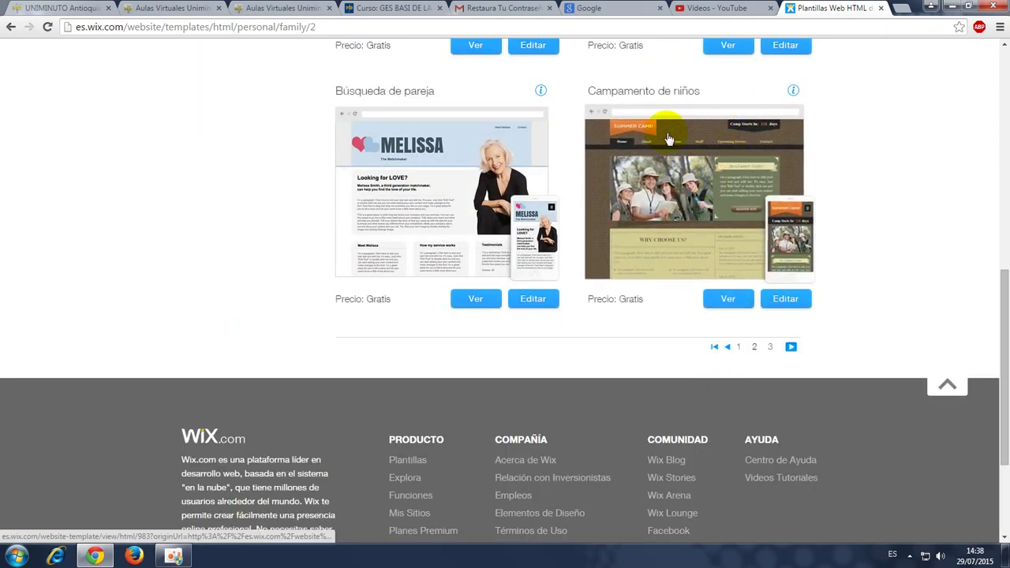
Edit the Campamento de niños template, then pause and close the welcome video.
click(773, 304)
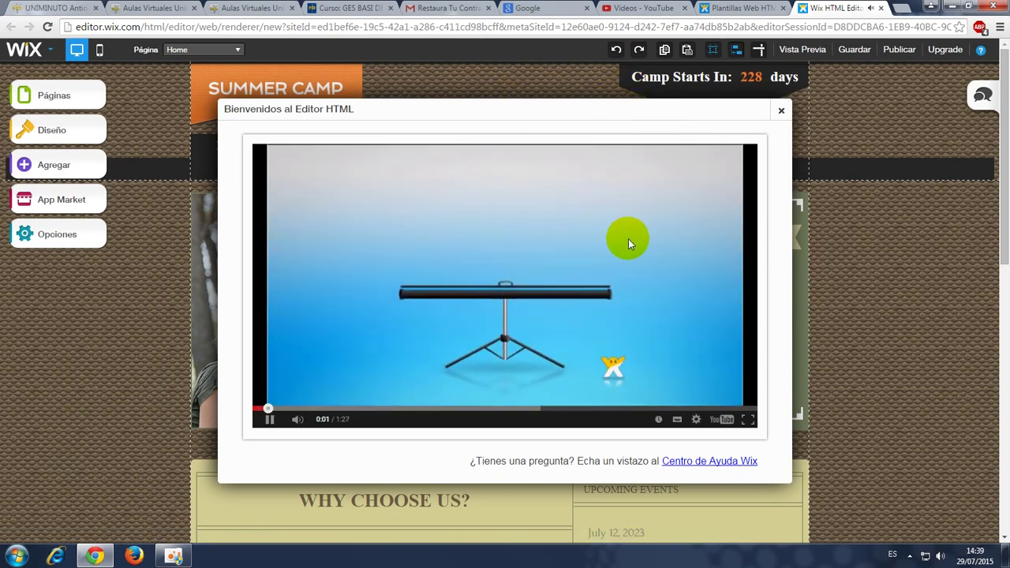
click(268, 420)
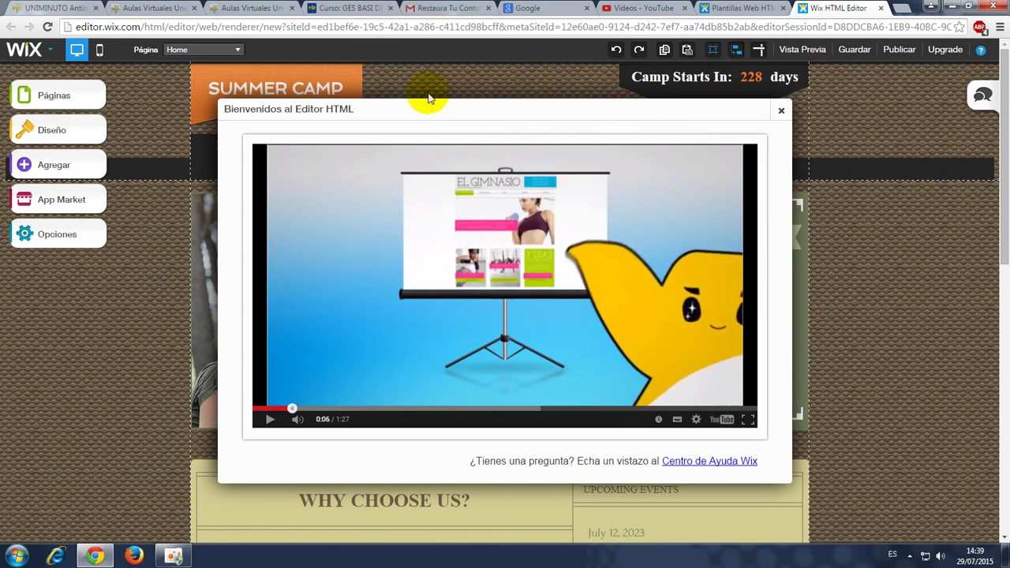
click(352, 363)
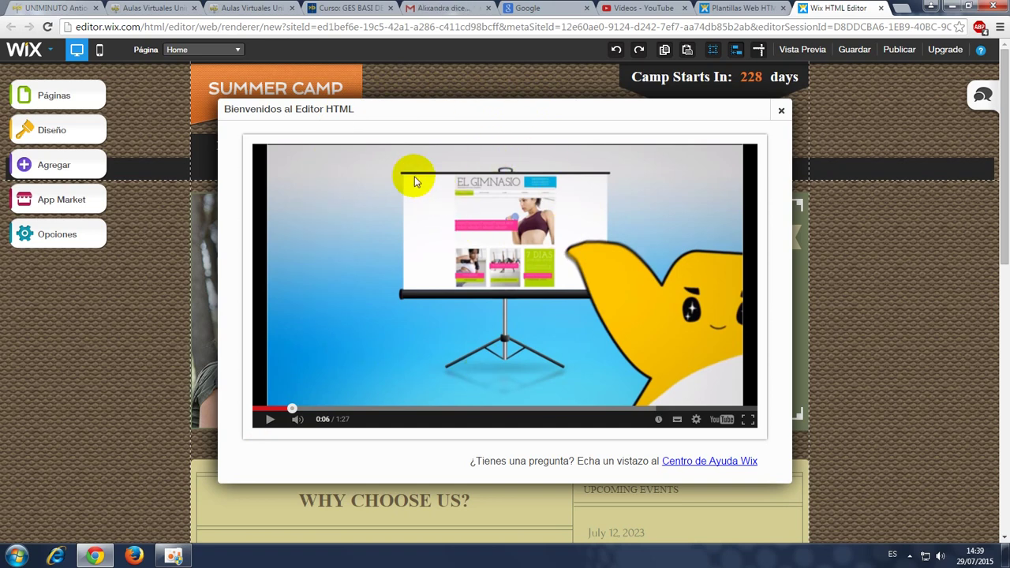
click(779, 113)
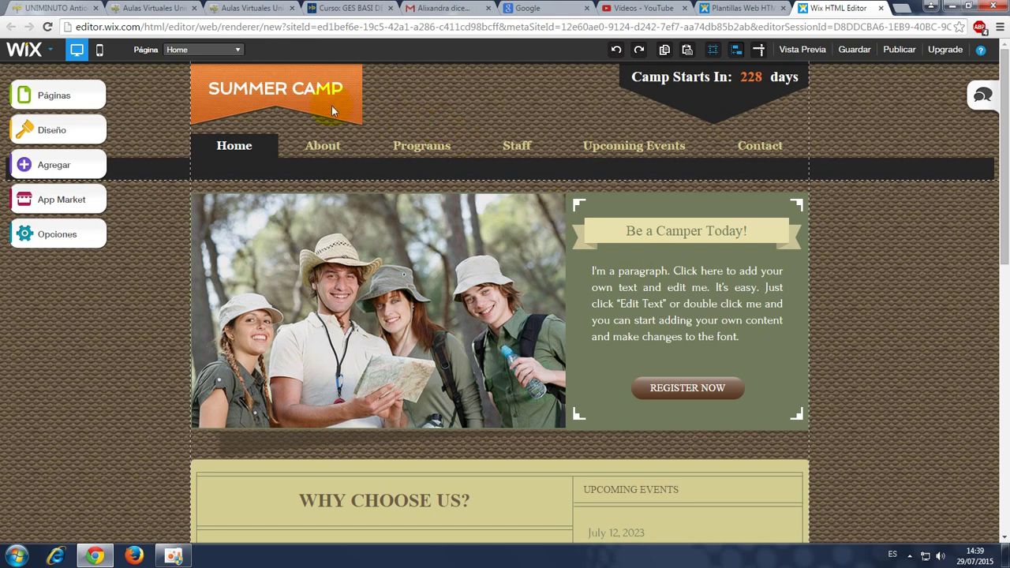
click(315, 91)
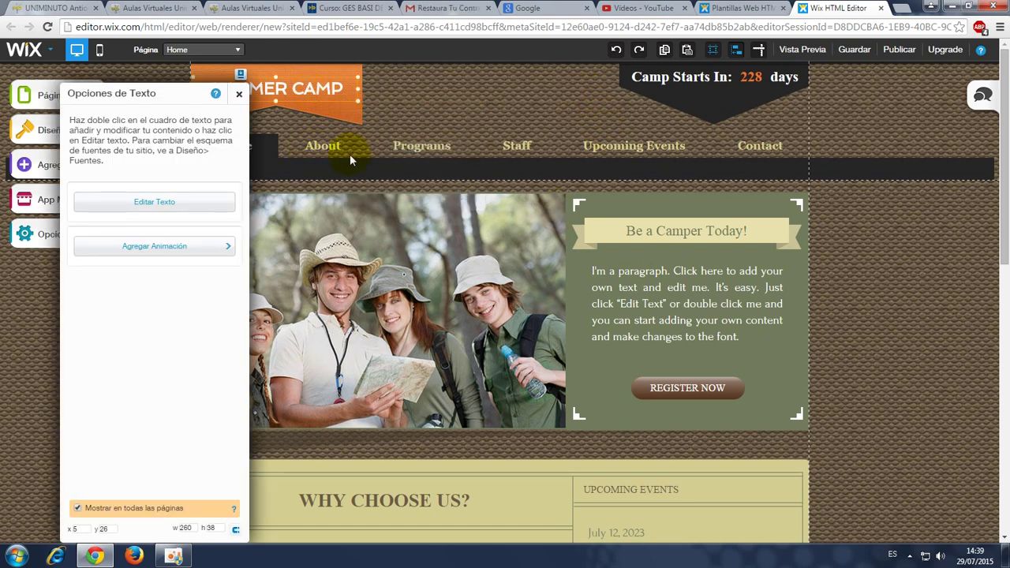
click(884, 206)
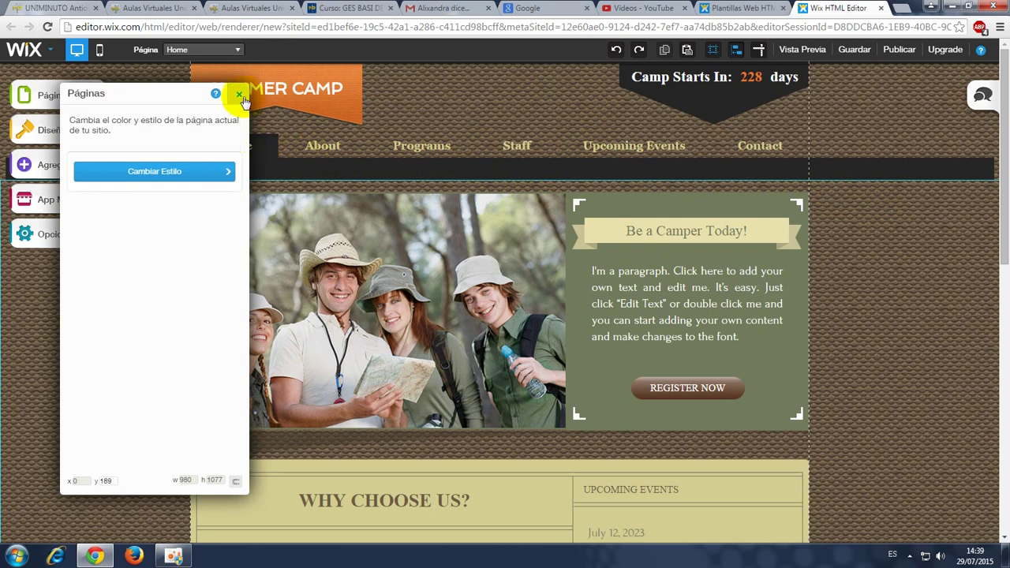
click(238, 94)
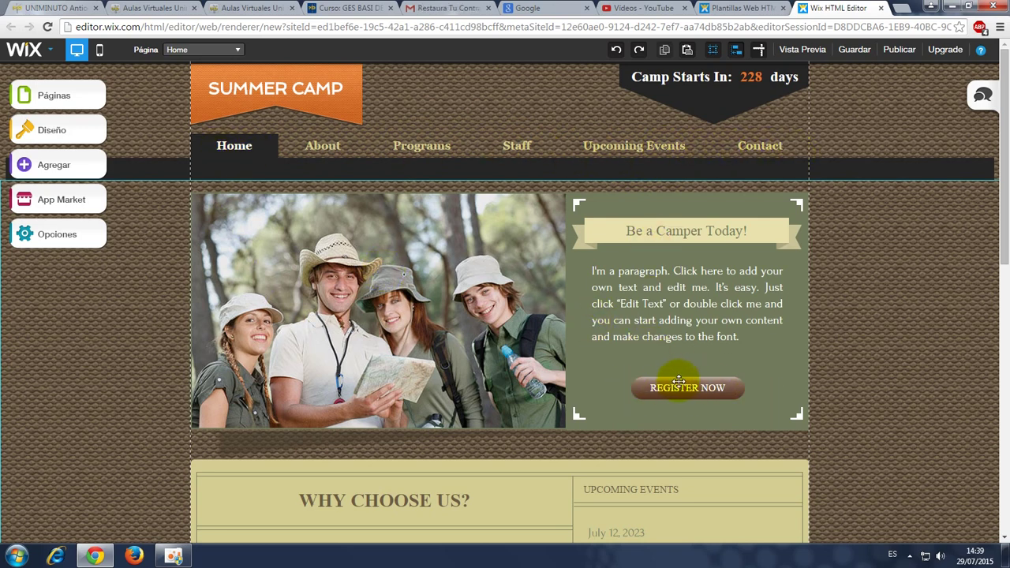
scroll(442, 395, down, 5)
scroll(559, 308, down, 3)
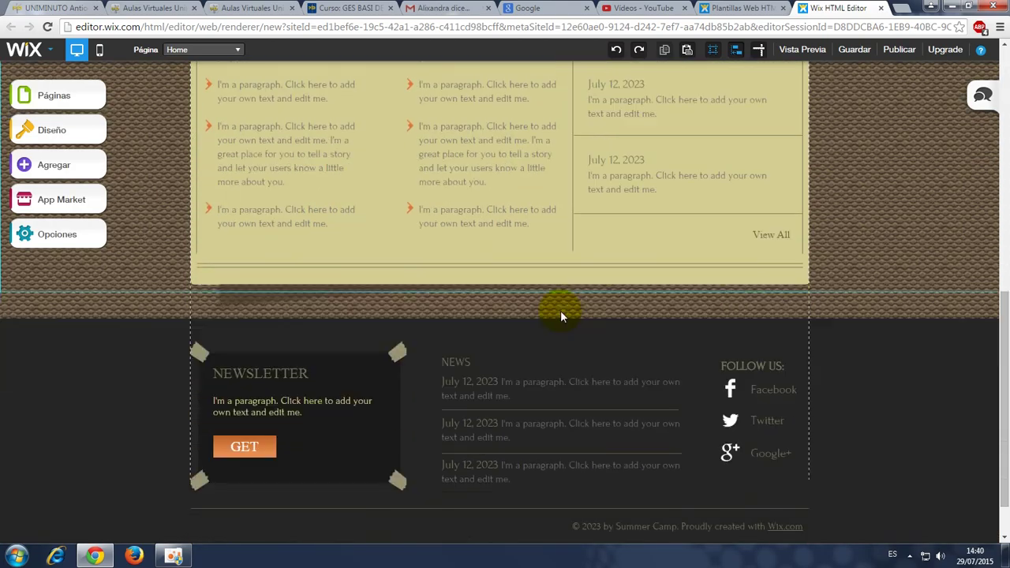
scroll(371, 390, up, 8)
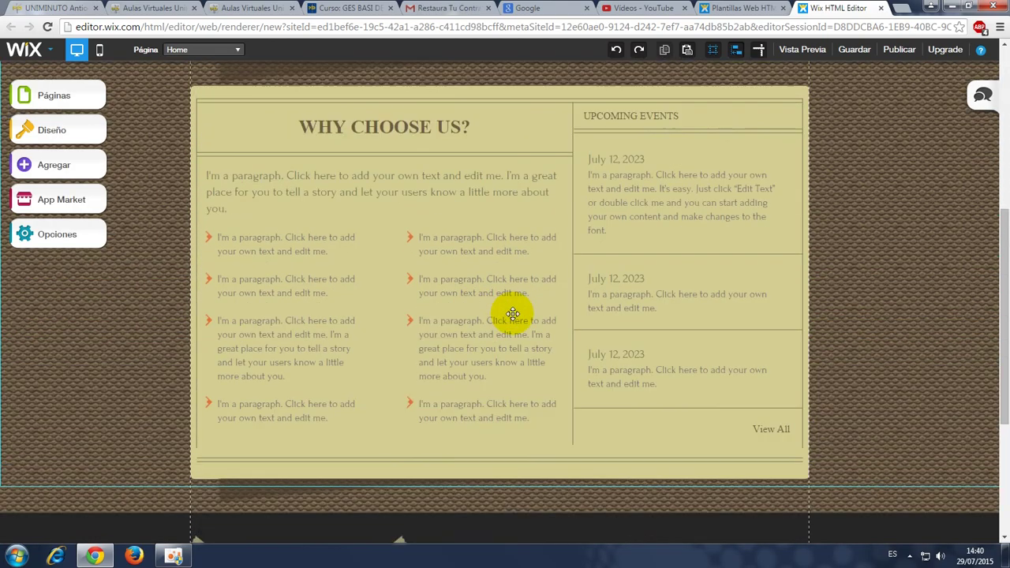
scroll(255, 250, up, 1)
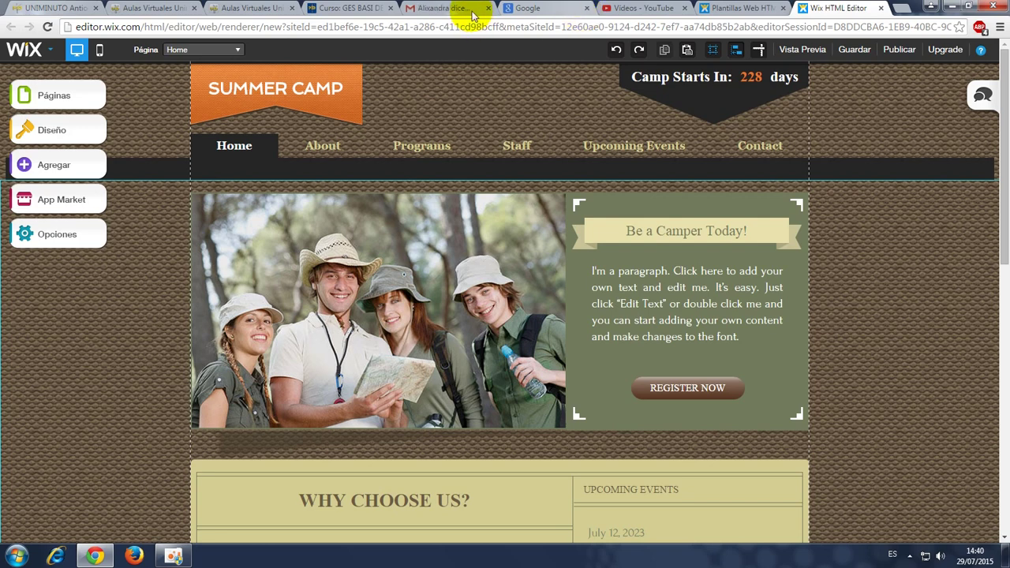
Replace the SUMMER CAMP title text with 'Mi familia'.
click(250, 91)
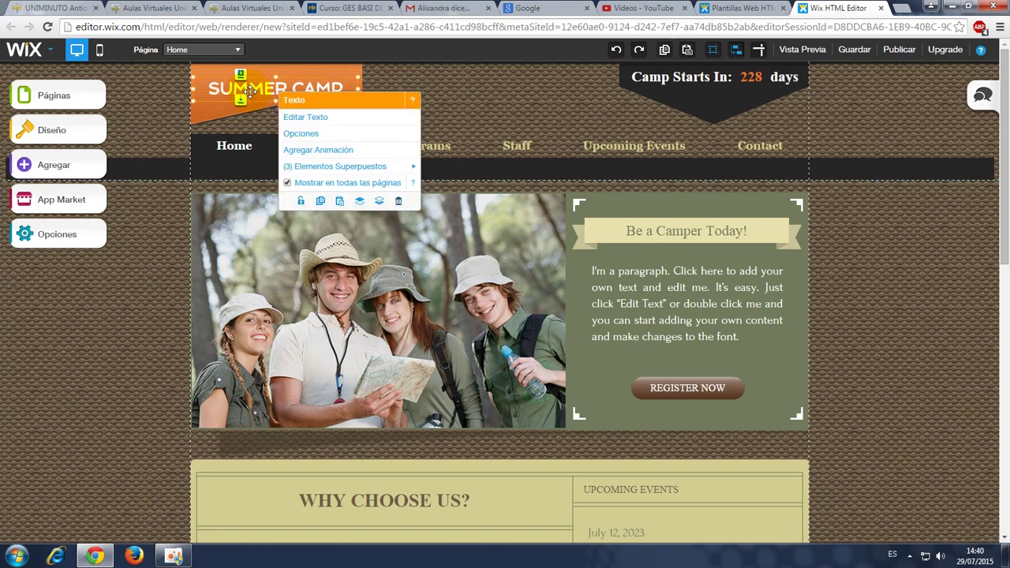
click(301, 117)
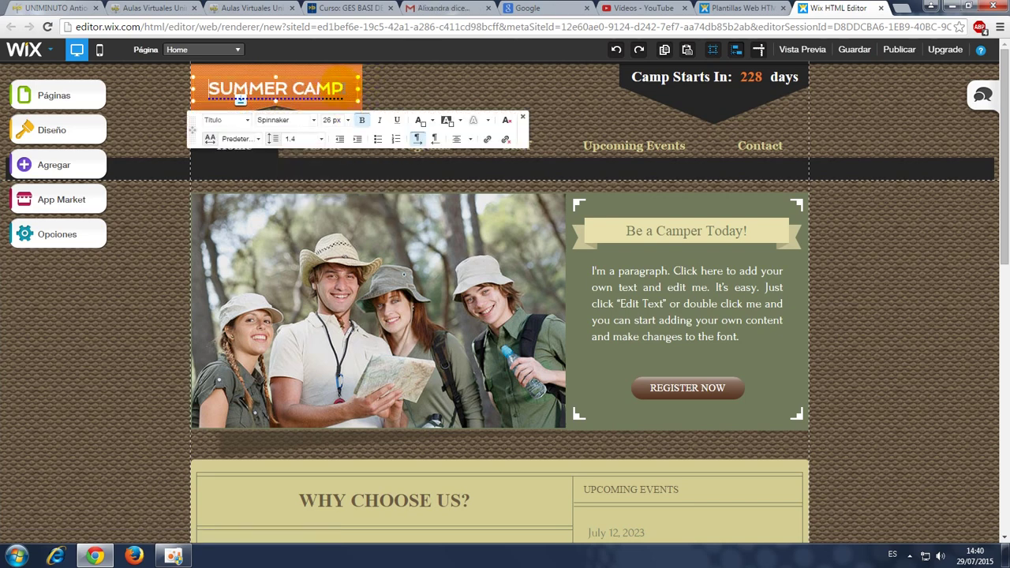
drag(344, 88, 177, 84)
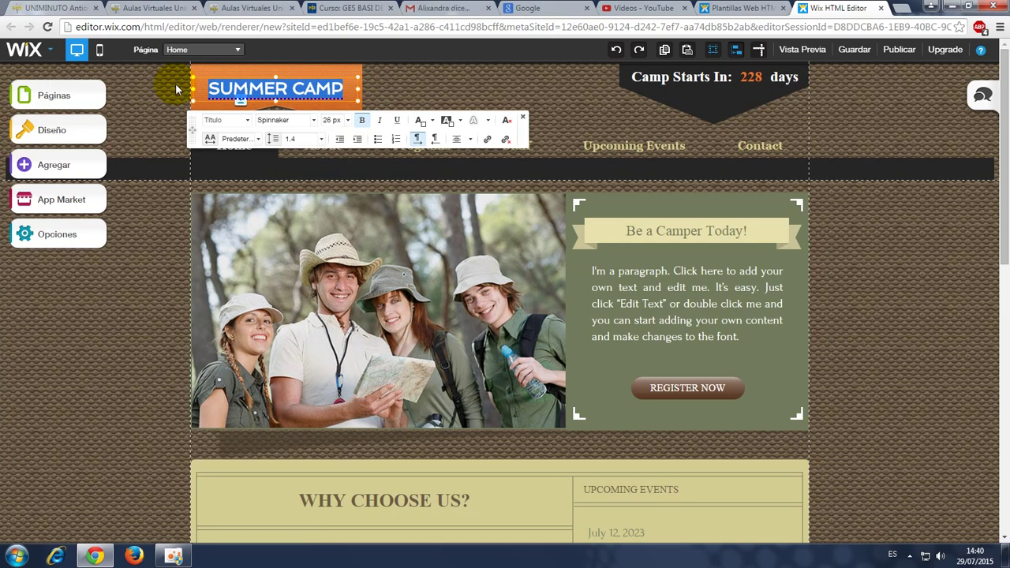
text(M)
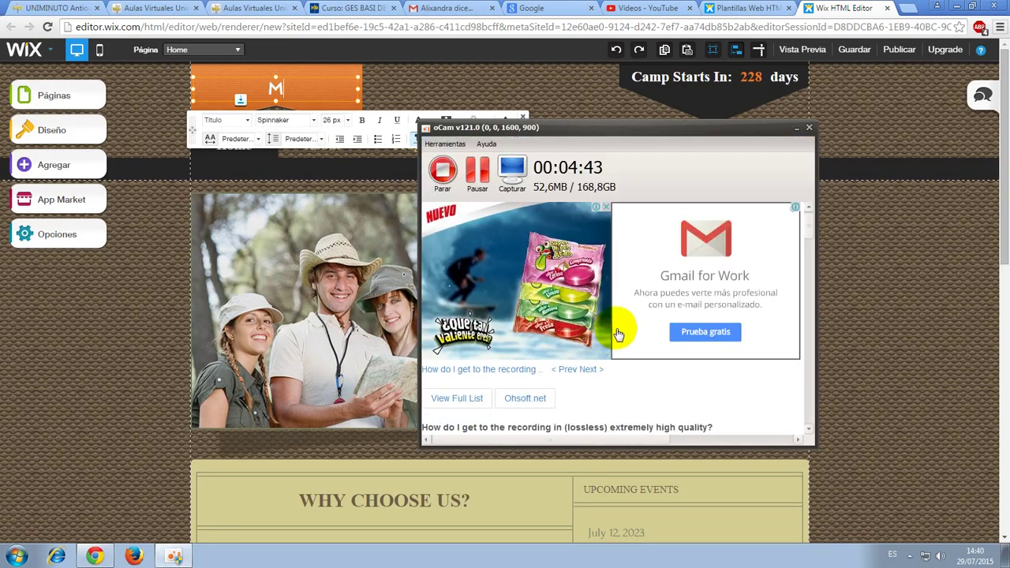
click(278, 82)
text(Mi familia)
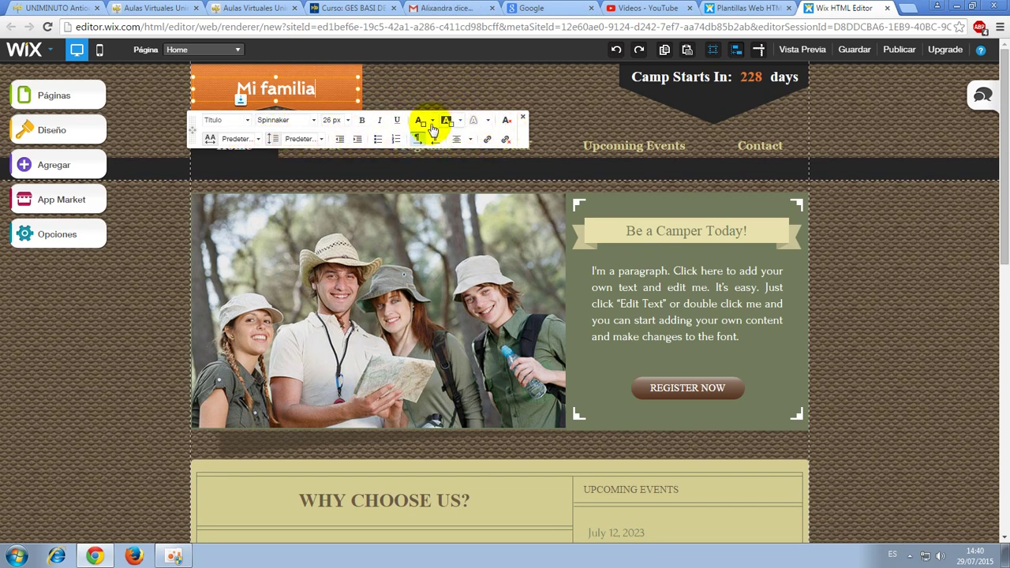
Apply a text effect to the Mi familia title and colour it red.
drag(317, 89, 235, 88)
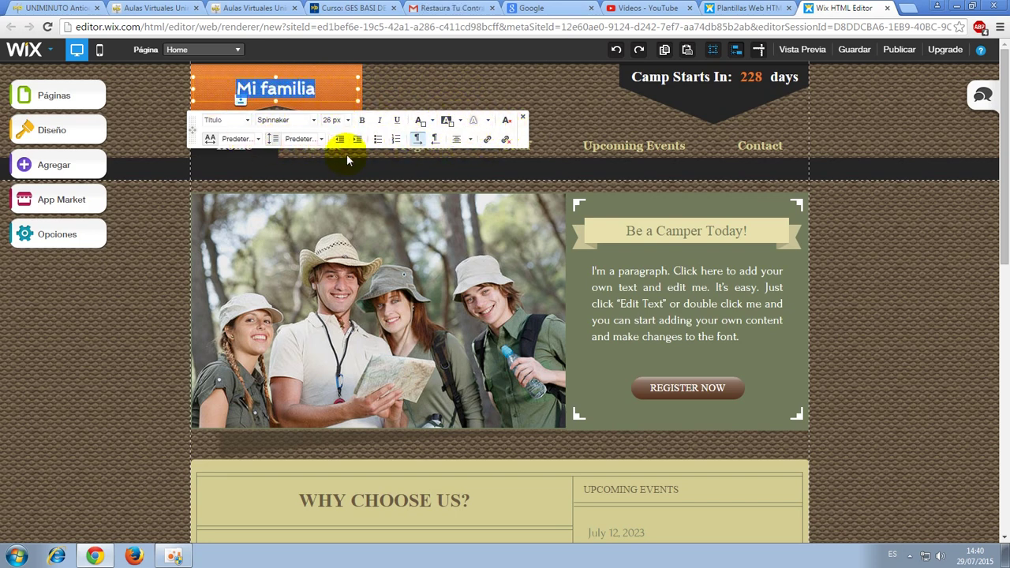
click(484, 127)
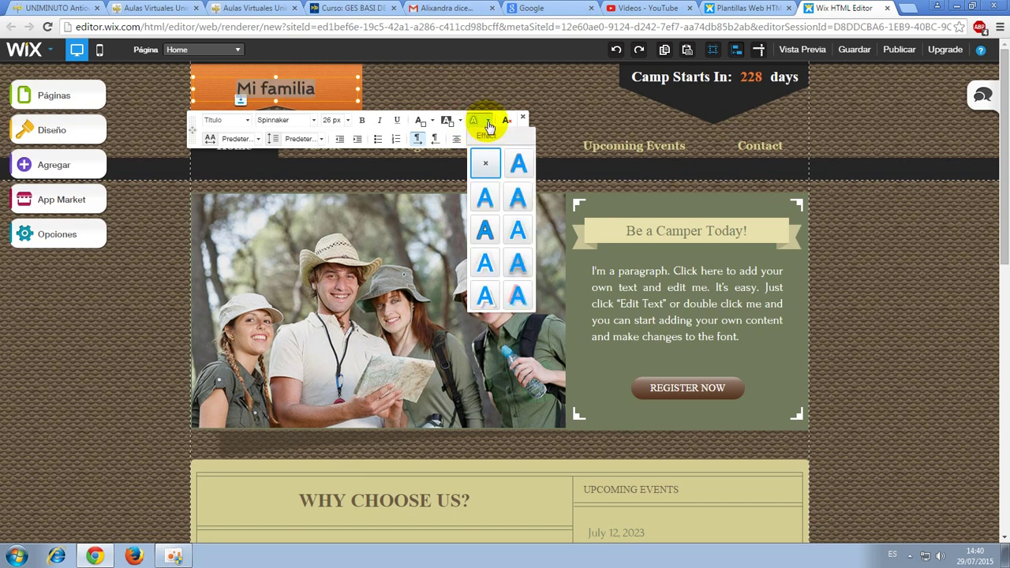
click(518, 197)
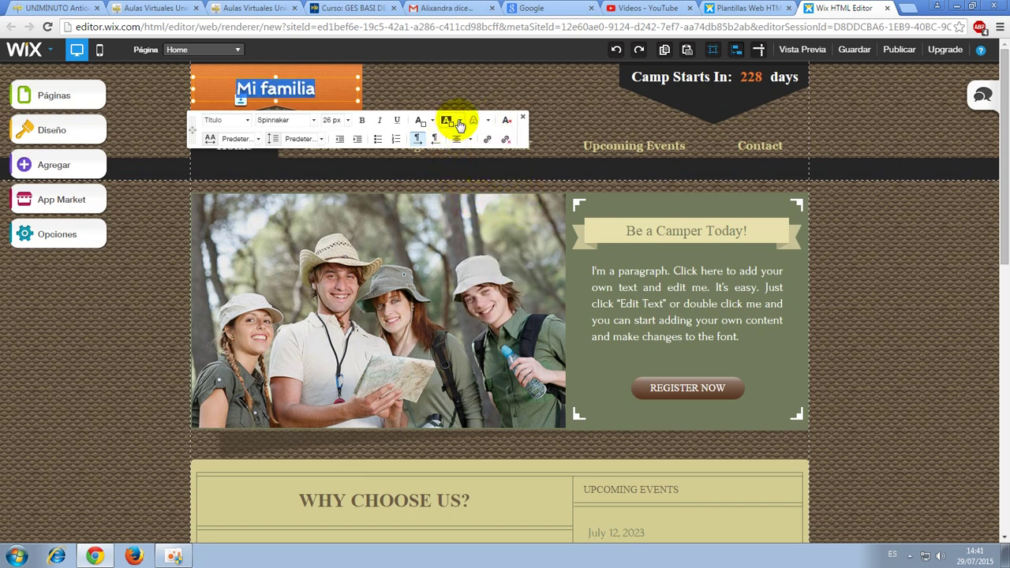
click(434, 124)
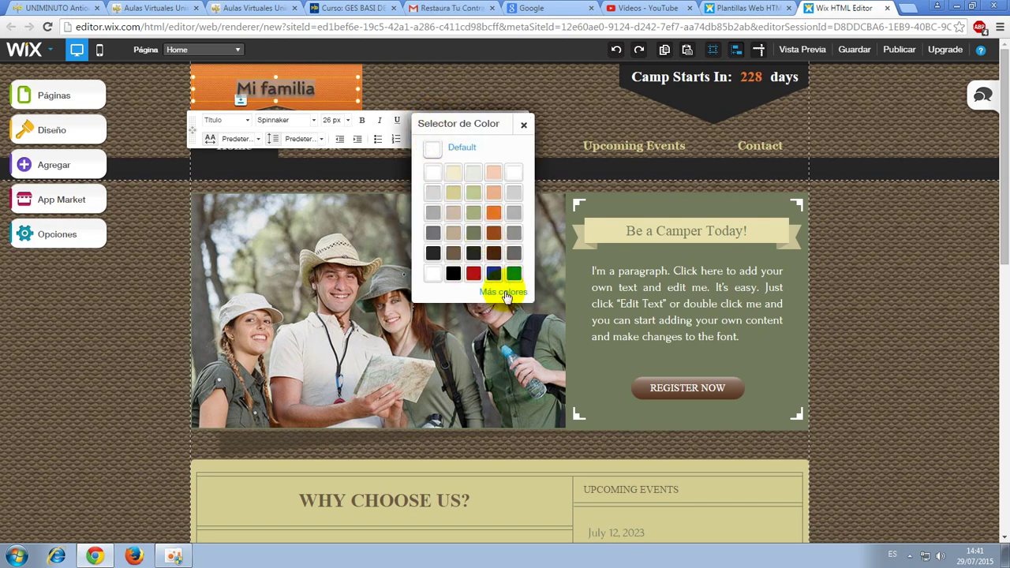
click(505, 293)
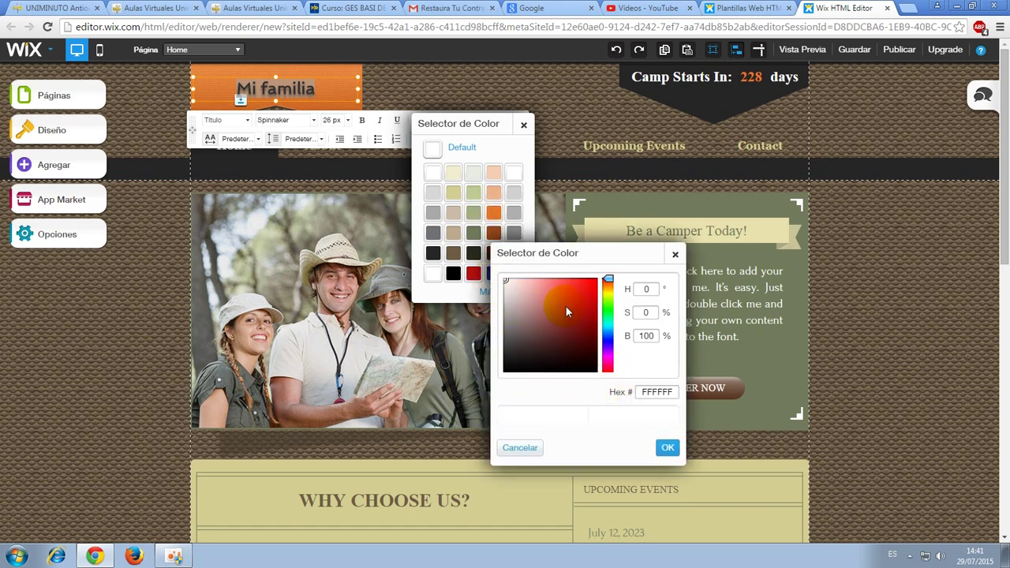
click(608, 295)
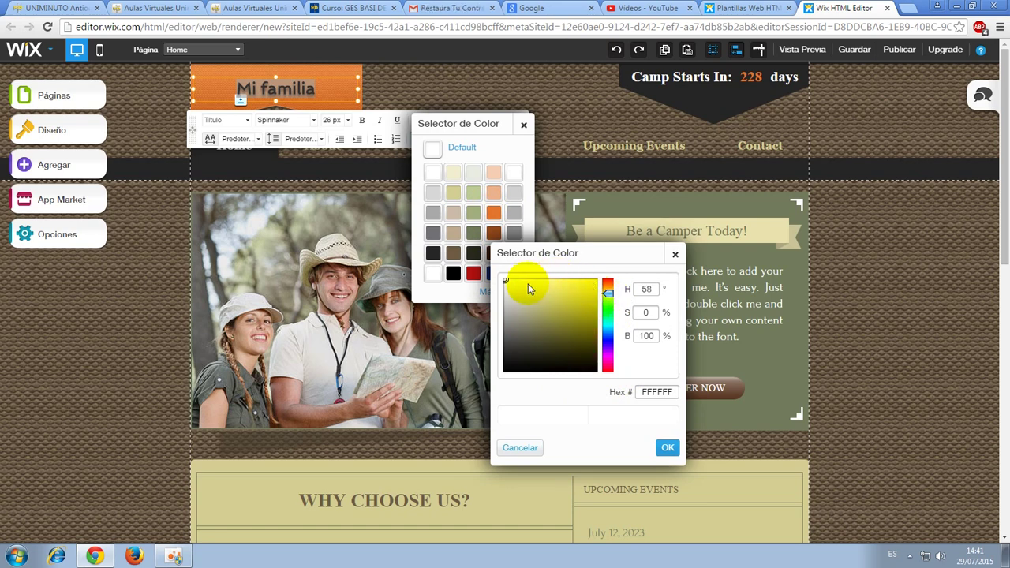
click(467, 272)
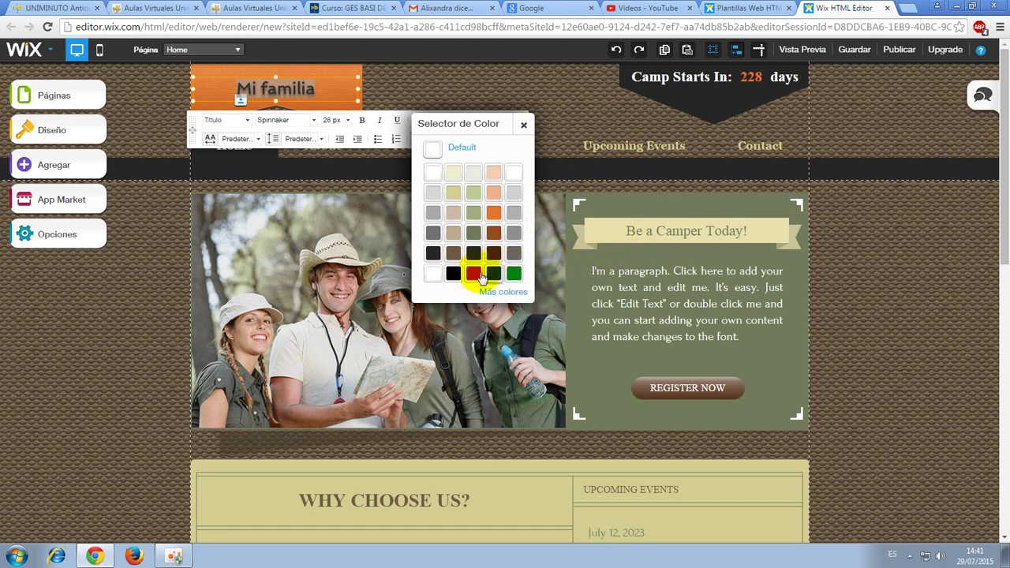
click(474, 273)
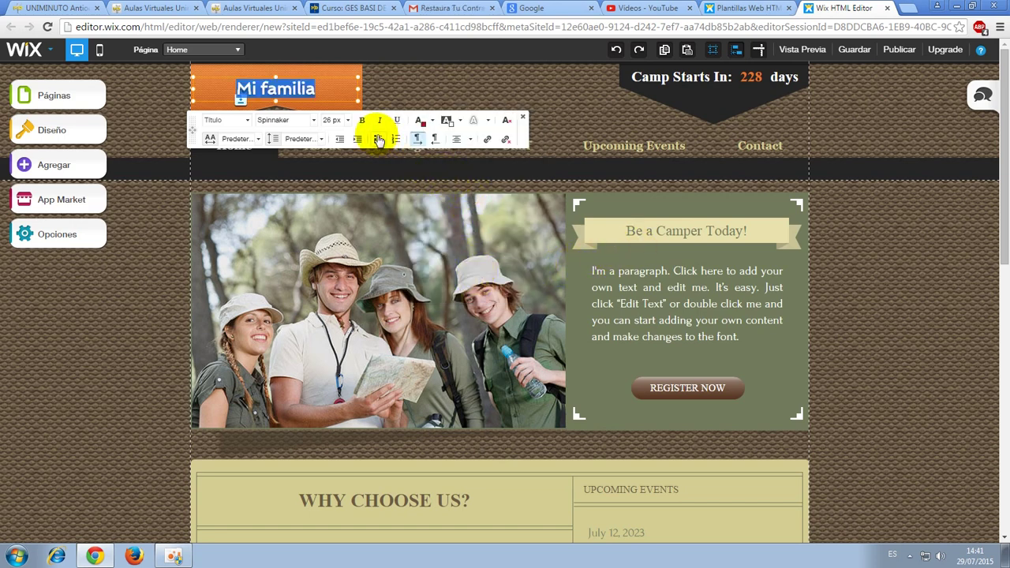
Set the Mi familia title font to Comic Sans MS and exit text editing.
click(470, 140)
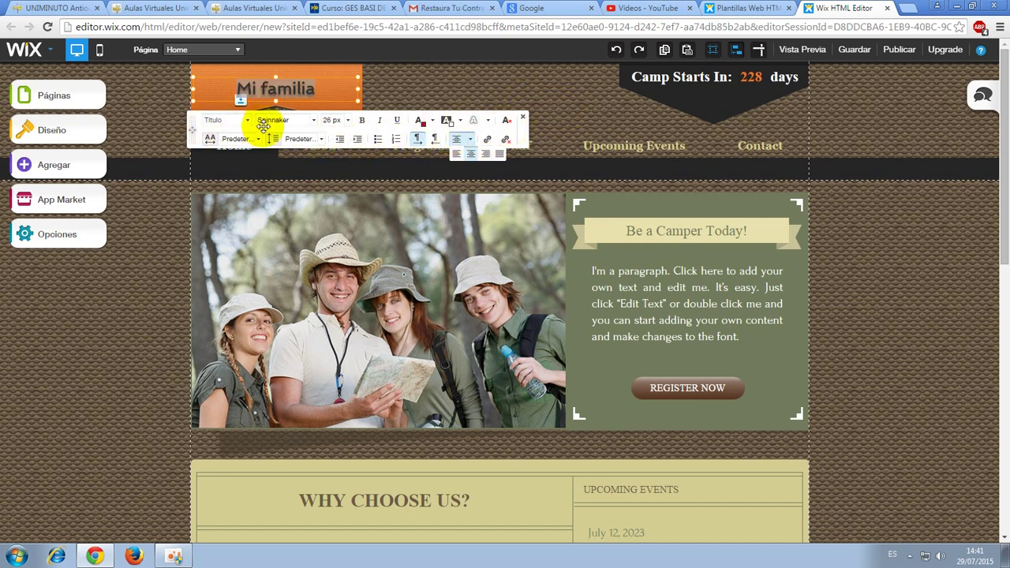
click(313, 123)
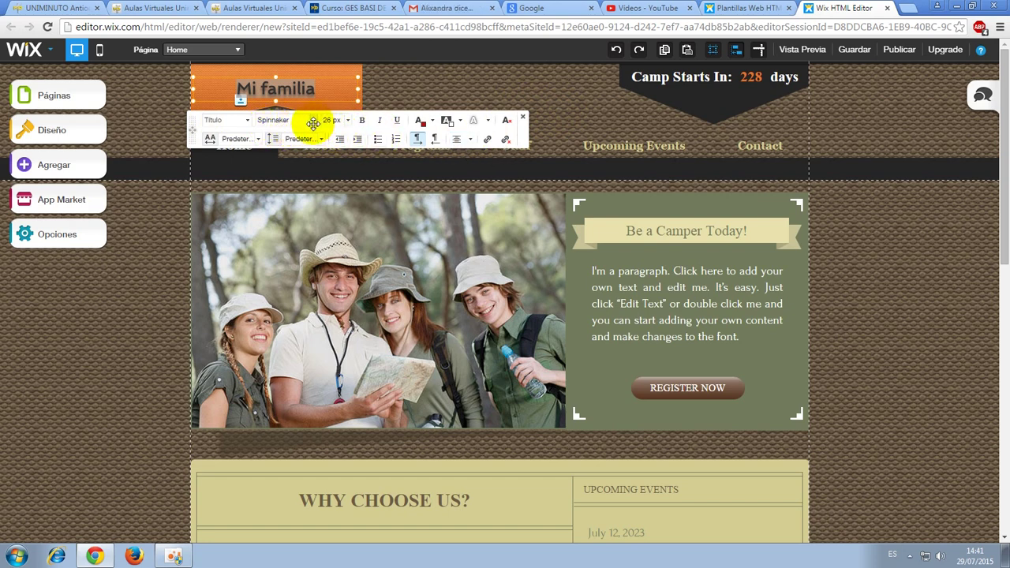
click(313, 123)
scroll(319, 244, down, 4)
scroll(318, 268, up, 3)
scroll(331, 248, down, 2)
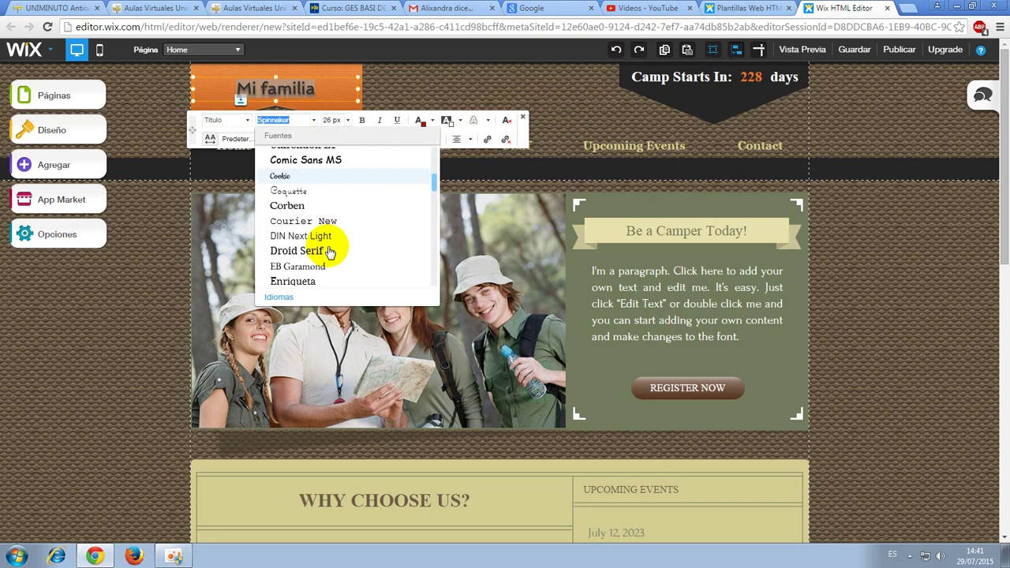
click(316, 160)
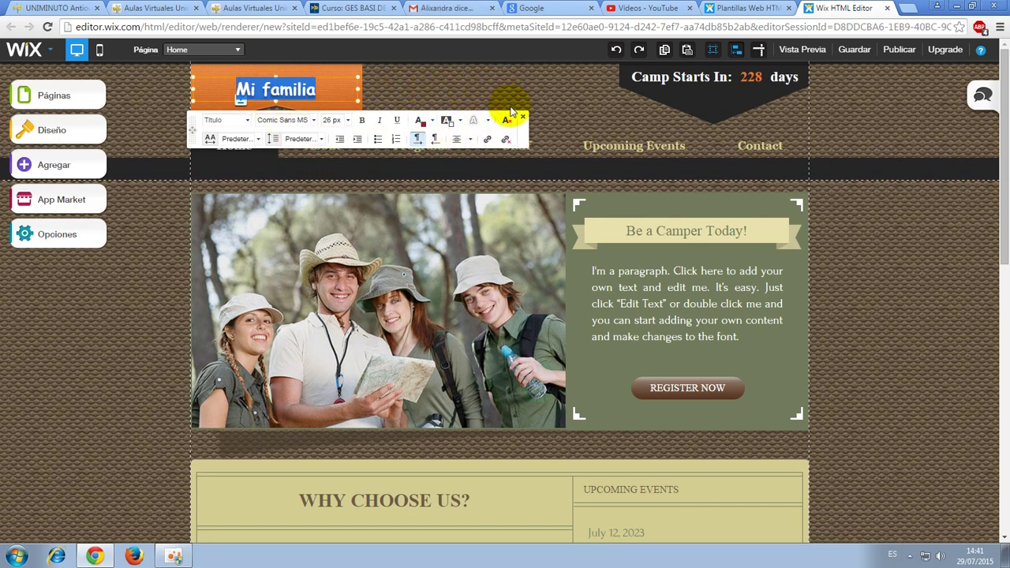
click(521, 117)
click(869, 257)
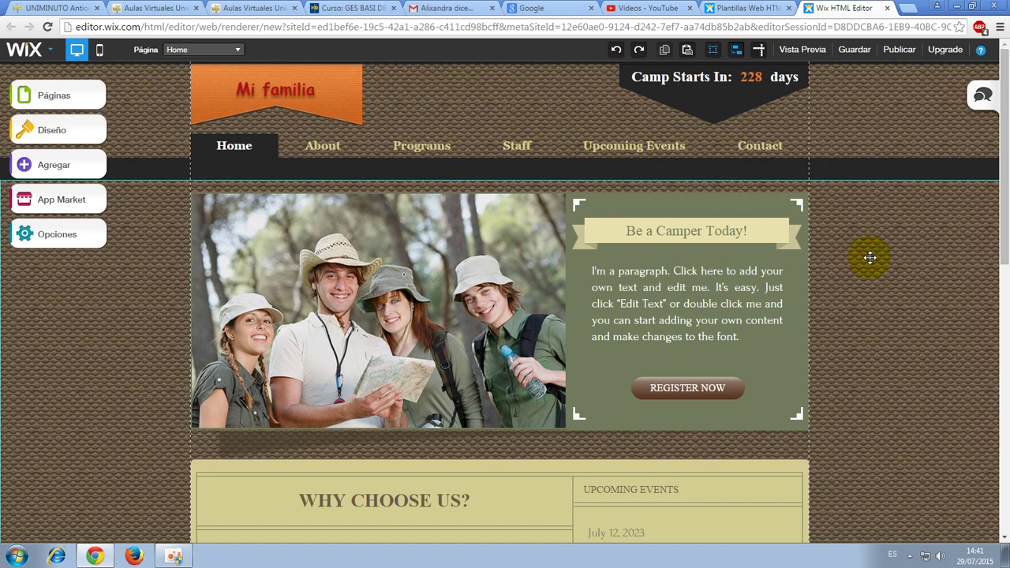
Stretch the orange ribbon image behind 'Mi familia' slightly wider to the right.
click(313, 106)
click(356, 116)
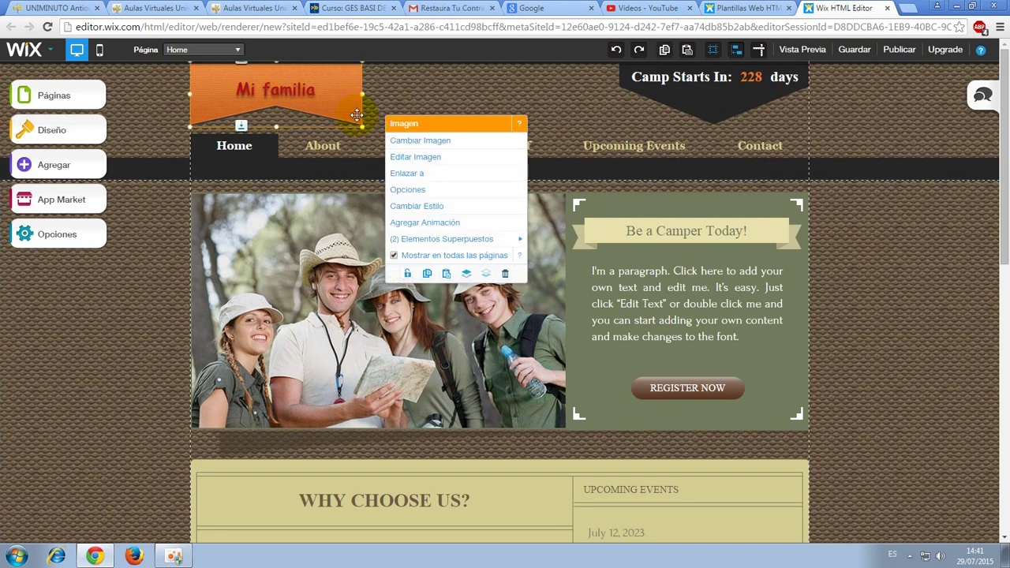
drag(364, 94, 362, 89)
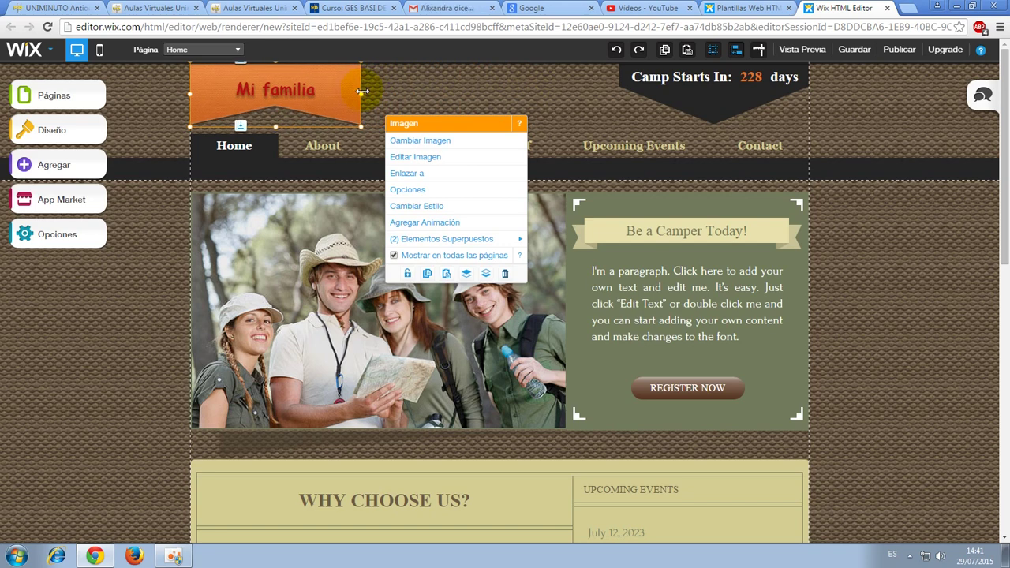
click(882, 262)
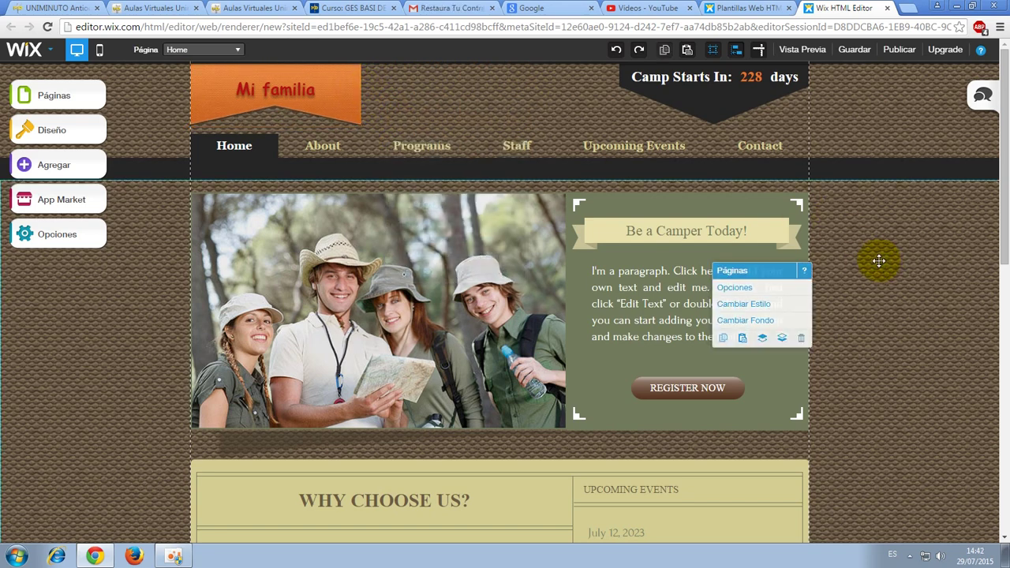
click(231, 149)
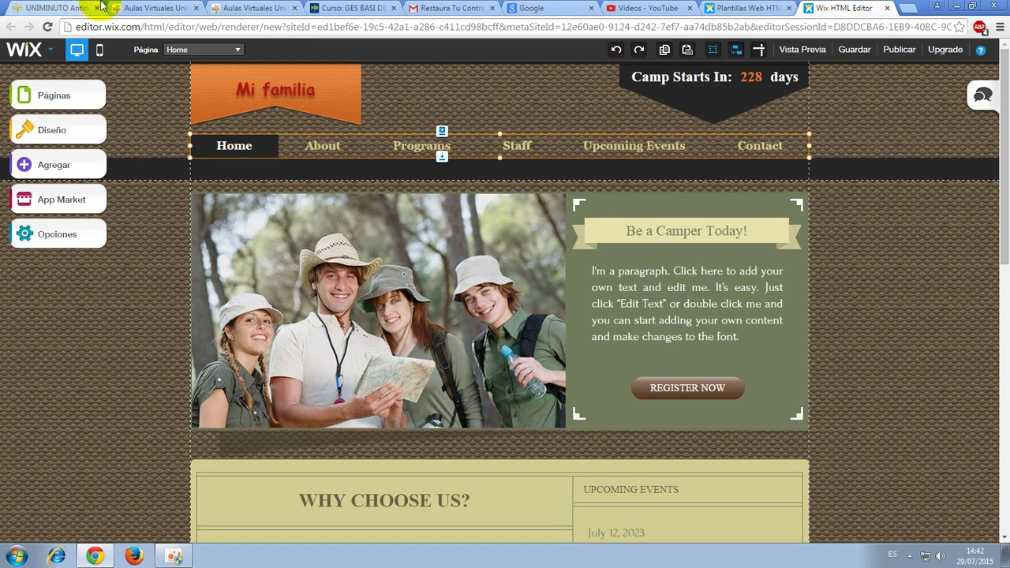
Rename the Home page to Inicio, with web address inicio.
click(234, 150)
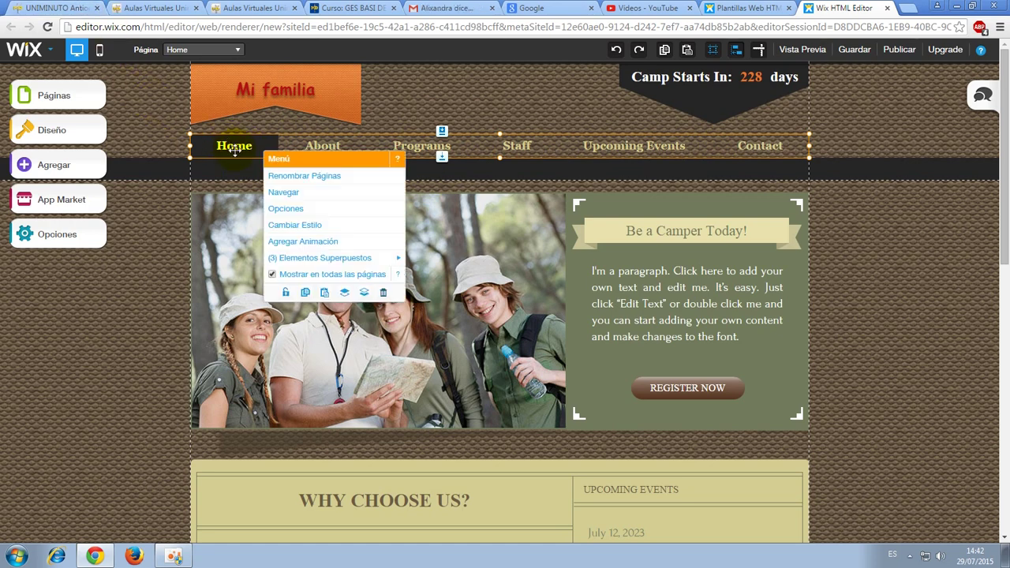
click(277, 175)
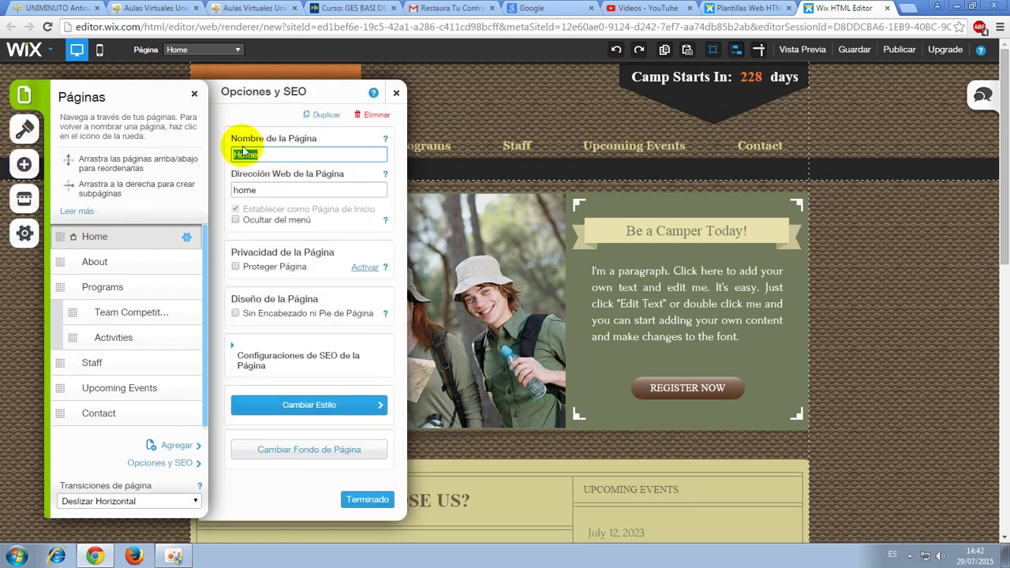
text(Inicio)
double_click(245, 190)
text(Inicio)
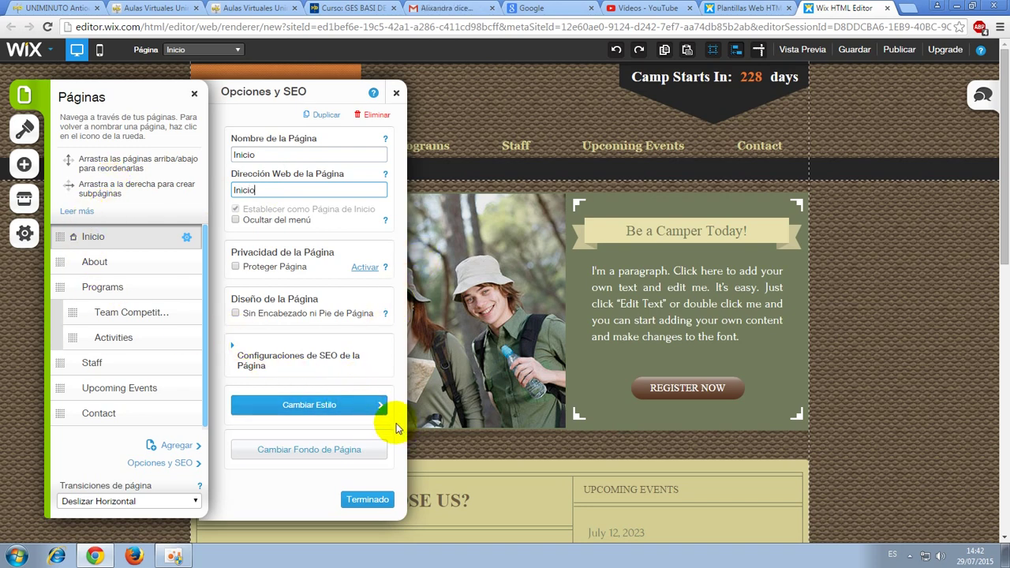
Rename the About page to Acerca de, with web address acerca.
click(102, 260)
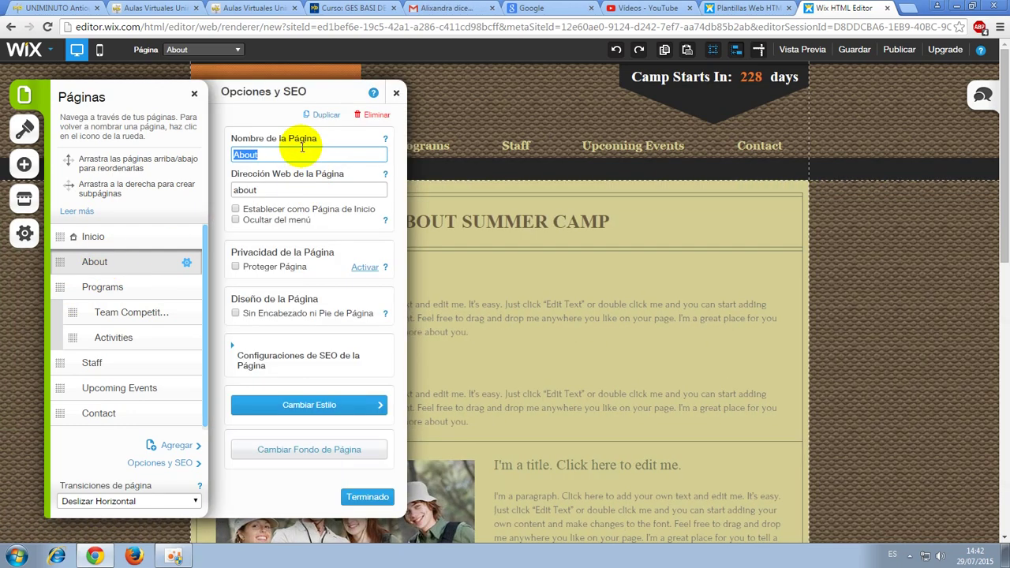
text(Acerca de)
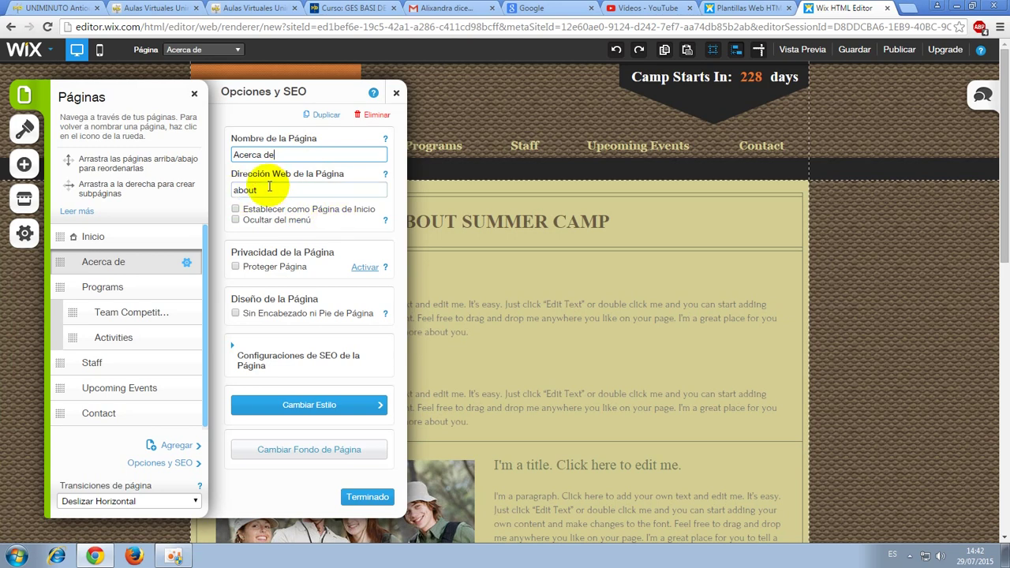
key(Tab)
text(Acerca)
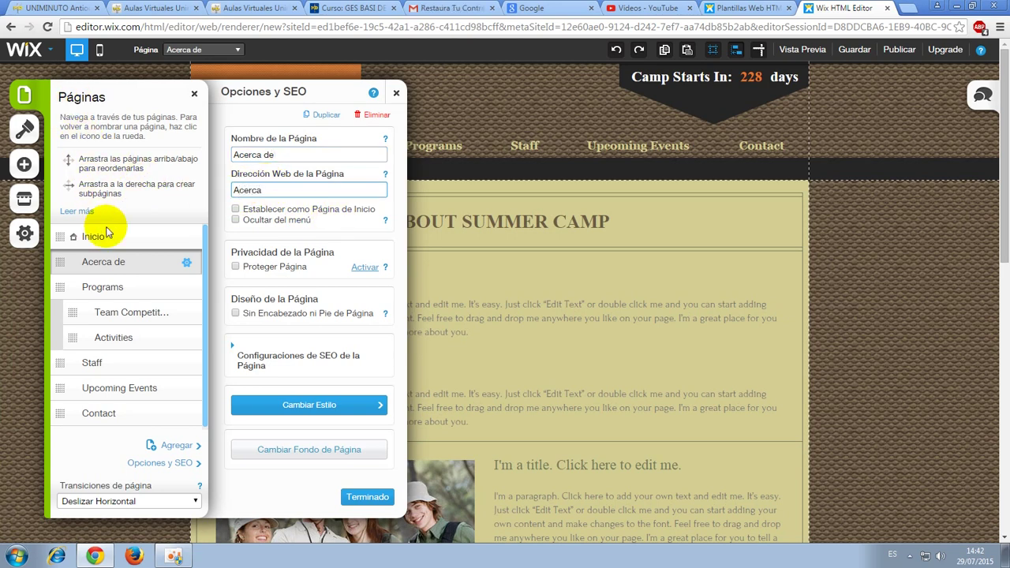
Rename the Programs page to Programas, with web address programas.
click(100, 288)
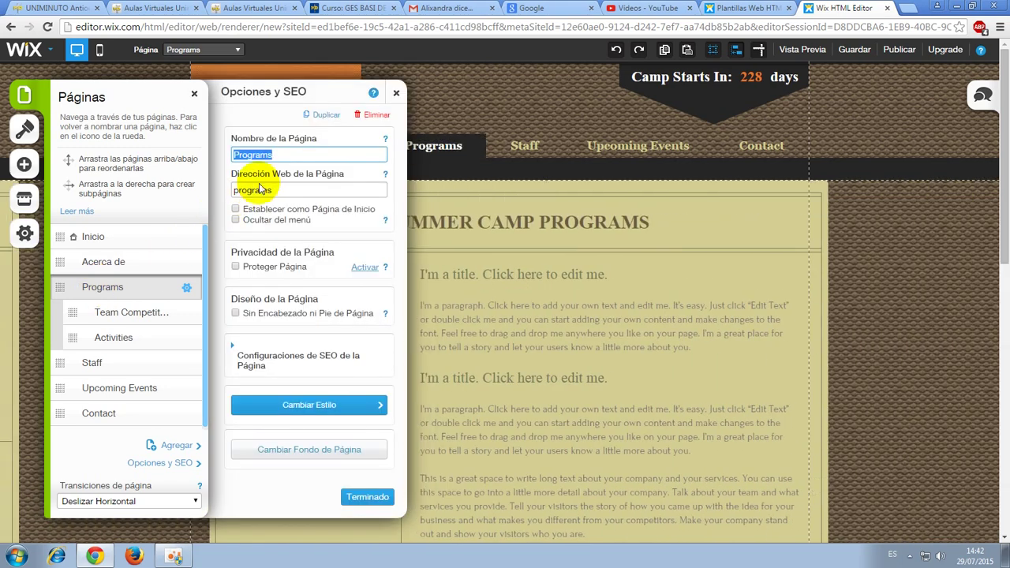
key(Right)
key(BackSpace)
text(as)
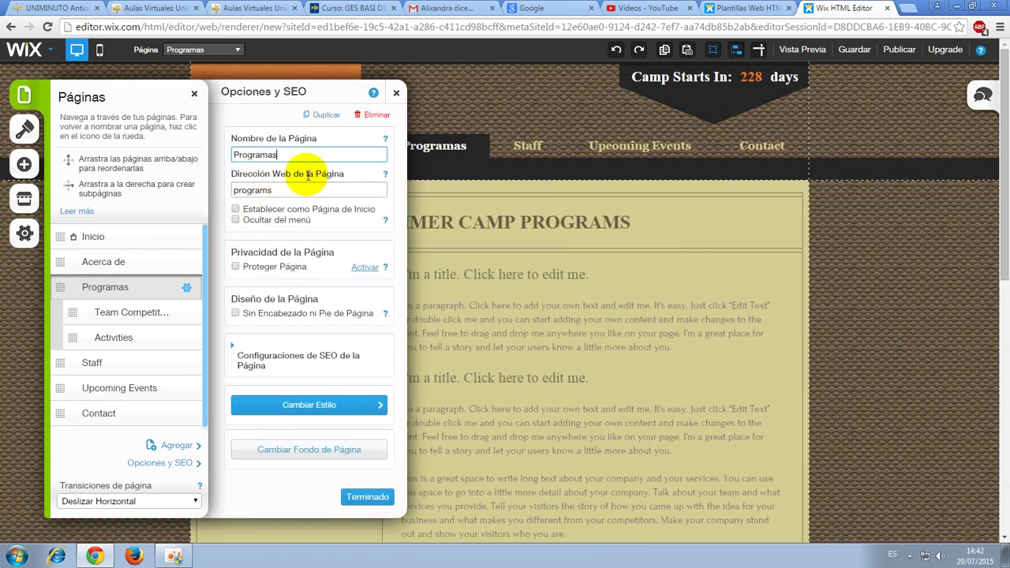
click(289, 191)
text(p)
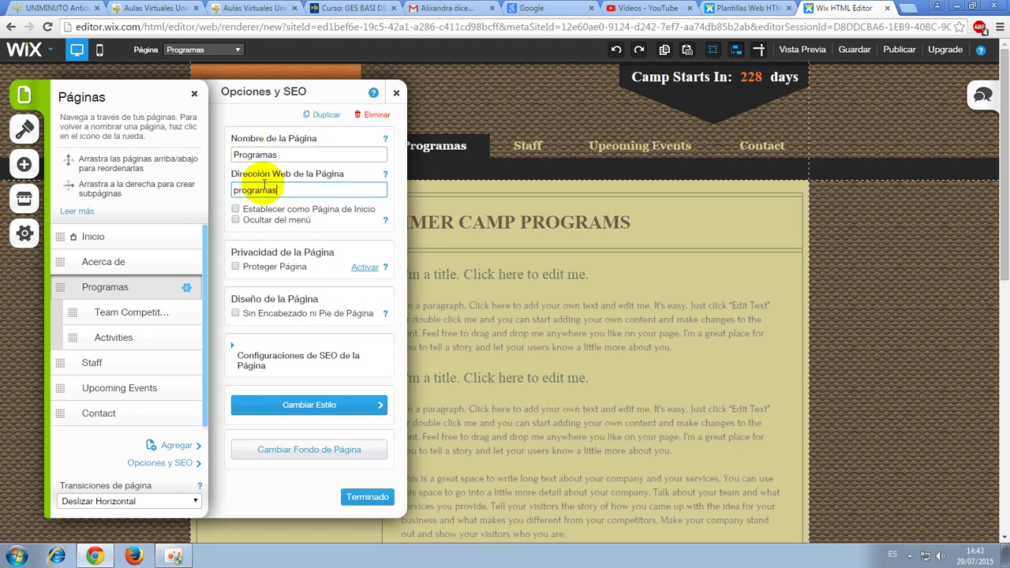
click(122, 315)
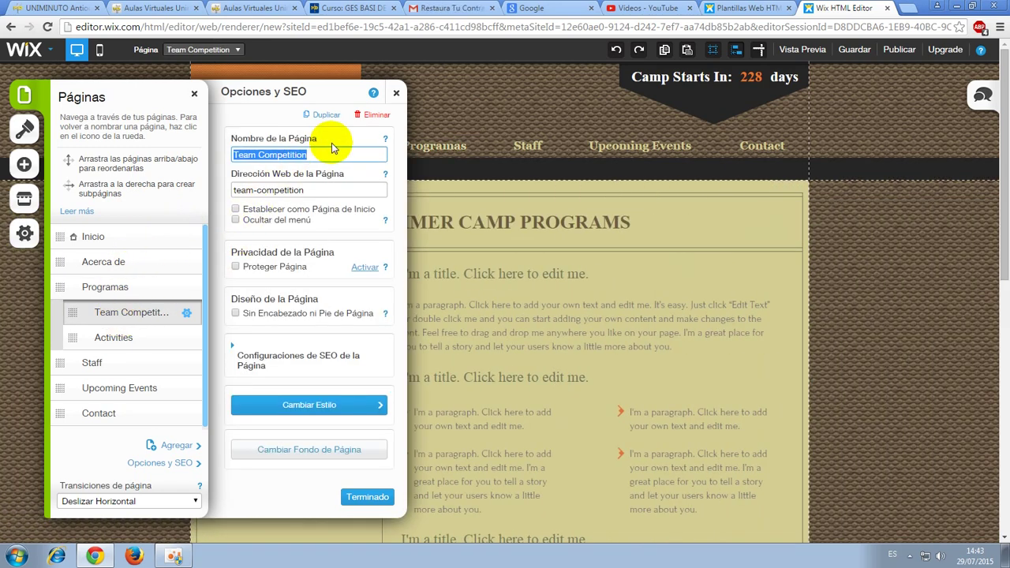
Rename Team Competition to Equipo de competición, with web address equipo.
text(Equipo d)
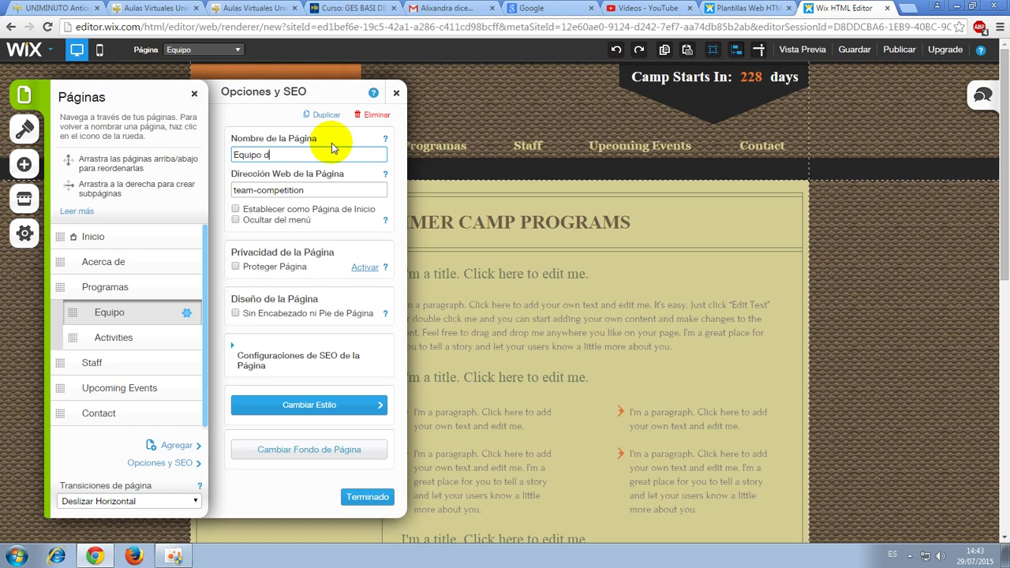
text(e com)
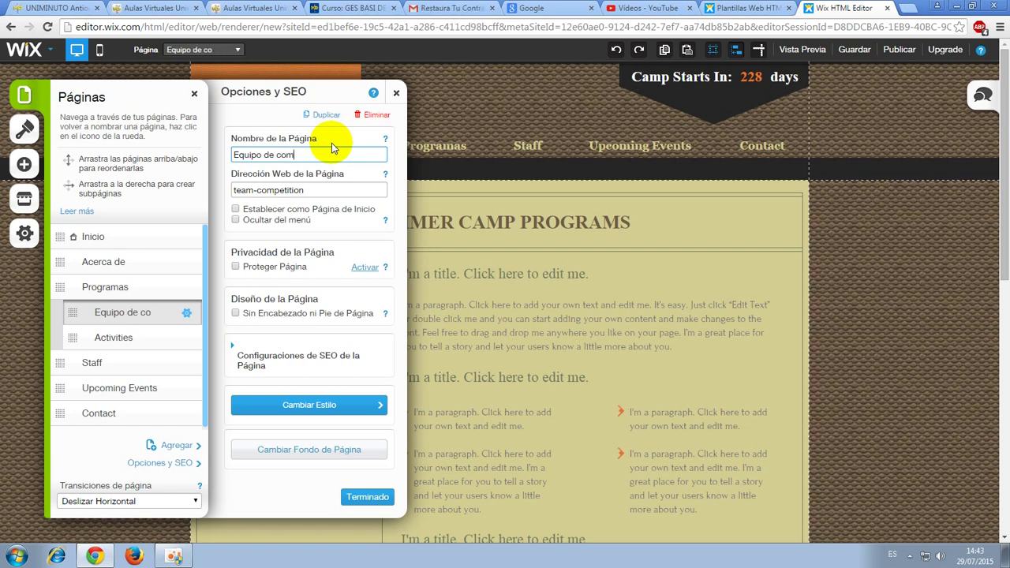
text(petición)
key(ctrl+a)
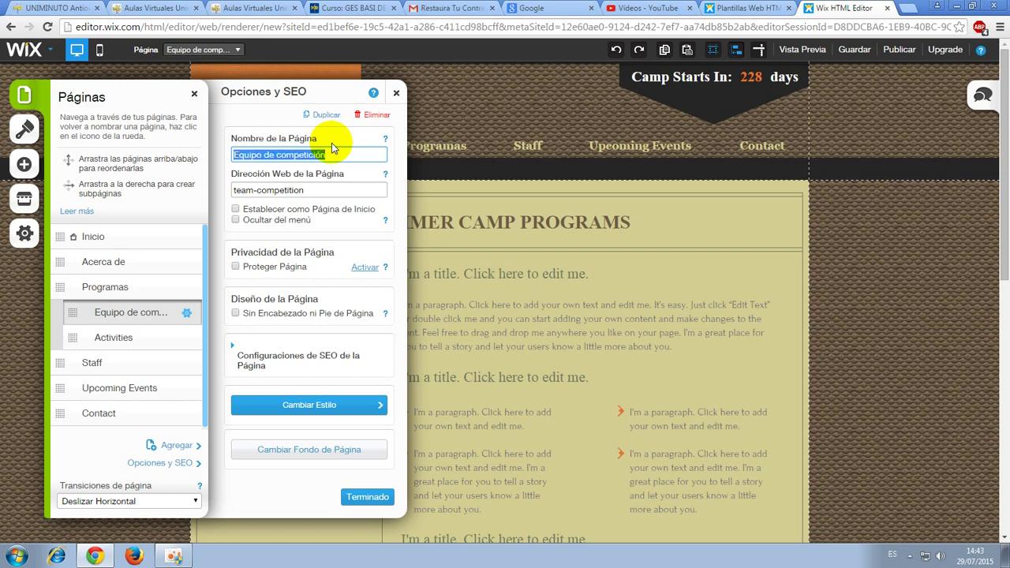
click(316, 190)
key(ctrl+a)
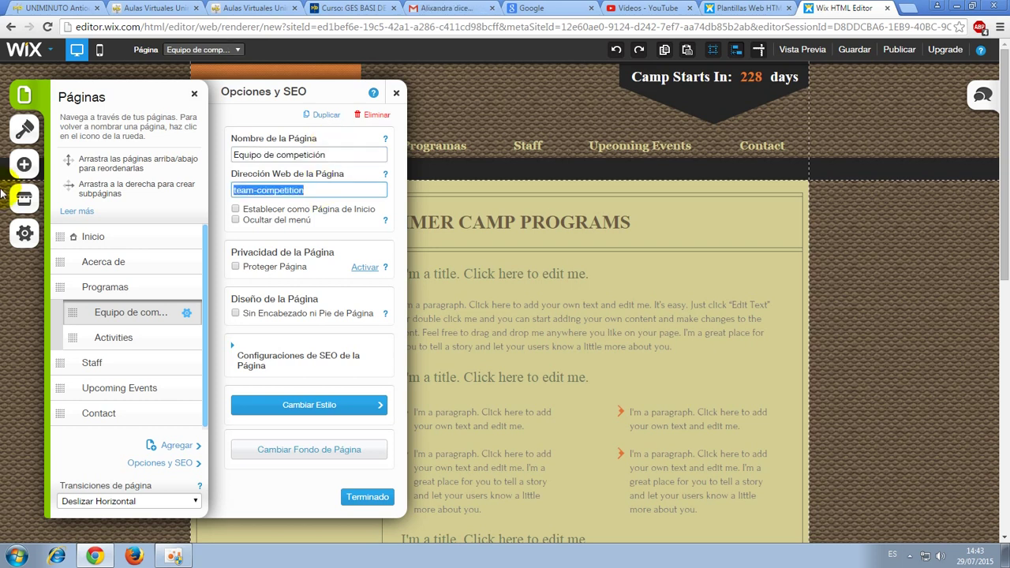
text(equipo)
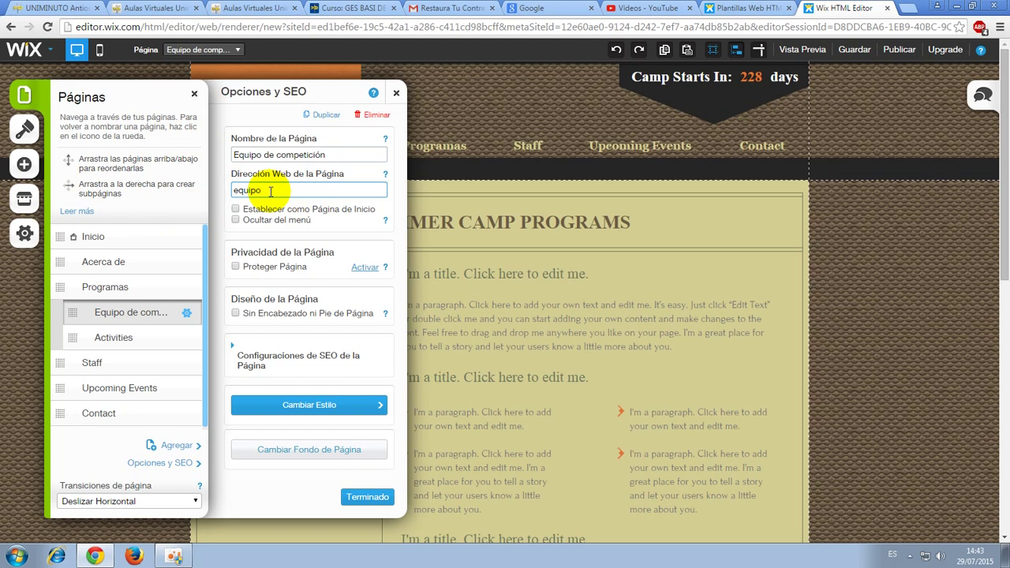
Rename Activities to Actividades, with web address actividades.
click(111, 340)
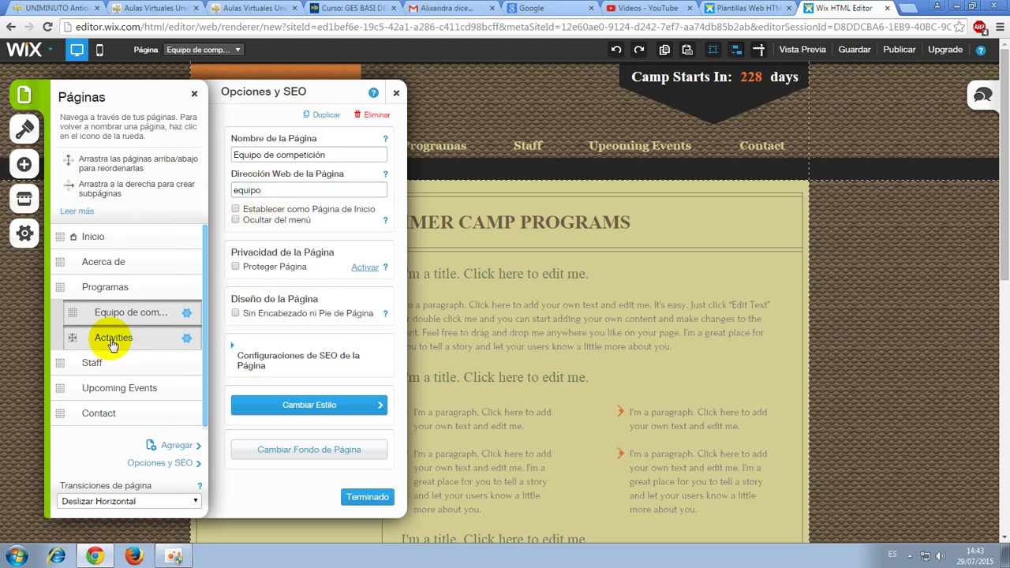
text(Actividades)
key(Tab)
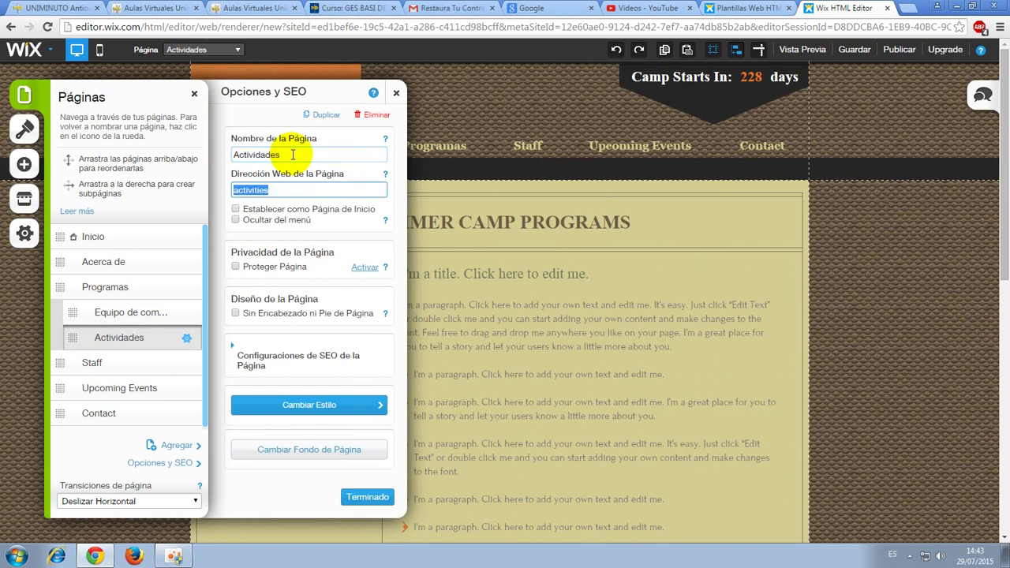
text(actividad)
click(92, 365)
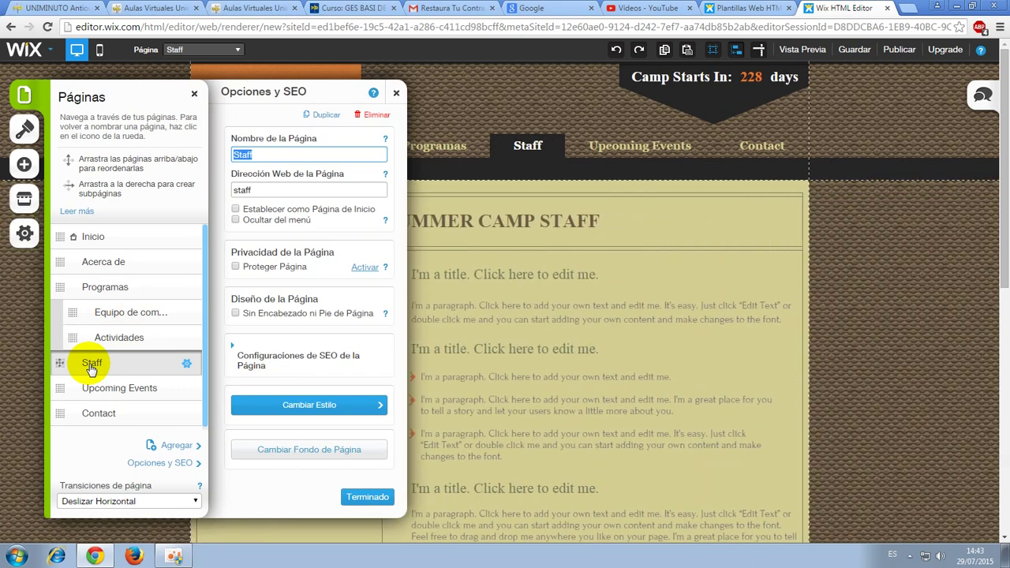
Delete the Staff page from the site and confirm the deletion.
click(186, 368)
right_click(184, 368)
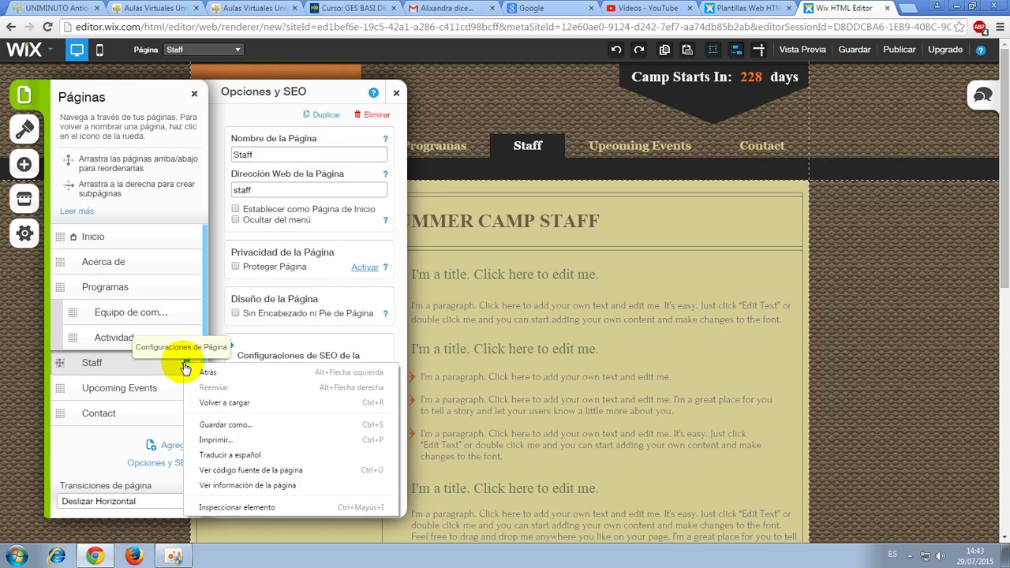
click(183, 368)
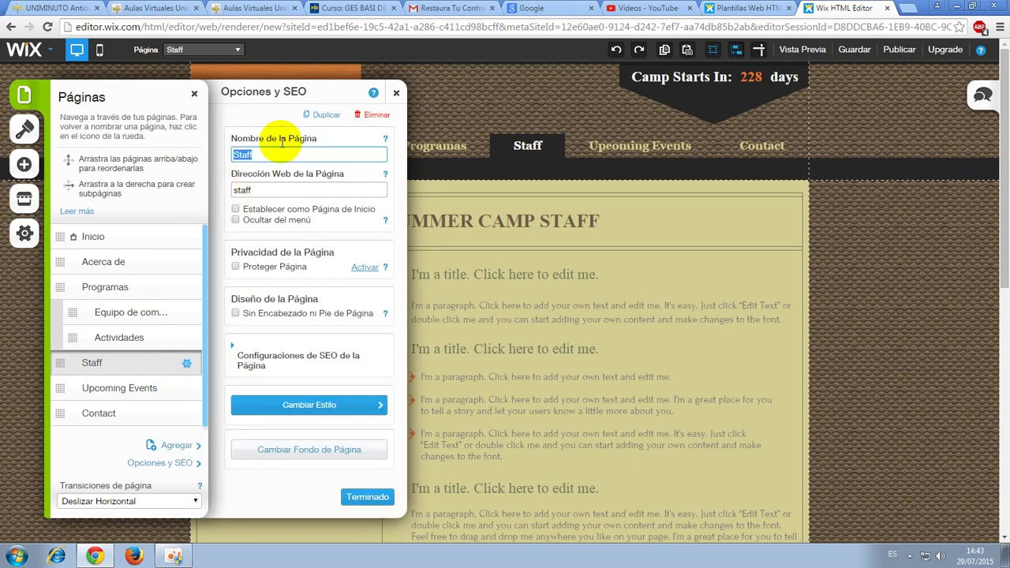
click(374, 116)
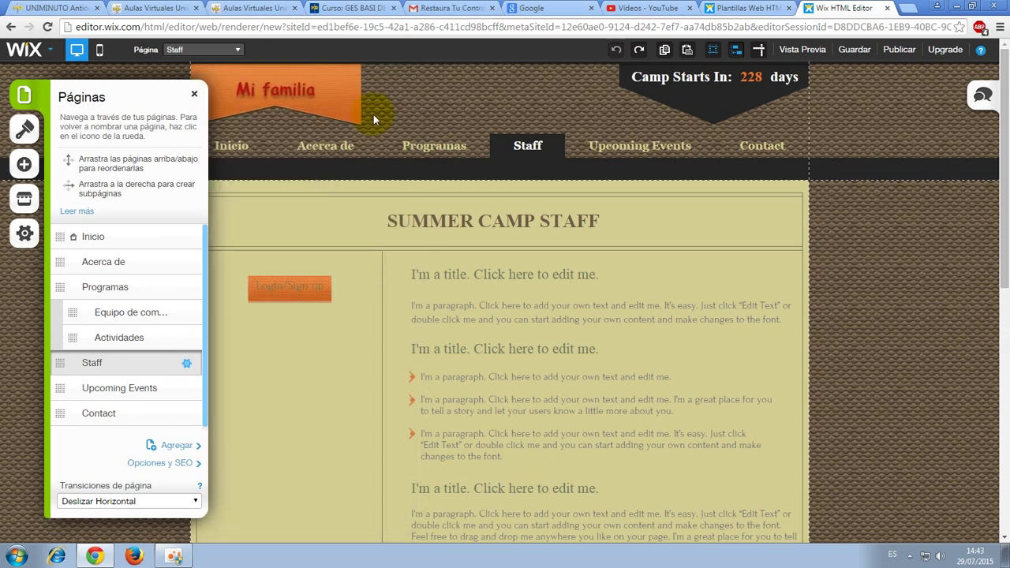
click(630, 313)
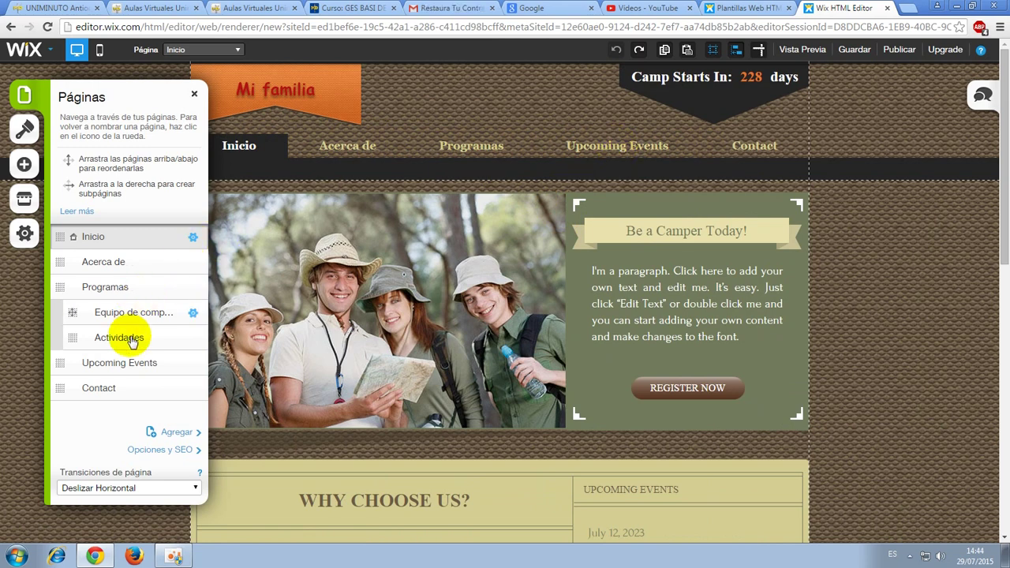
Rename the Upcoming Events page to Galería, with web address galeria.
click(114, 363)
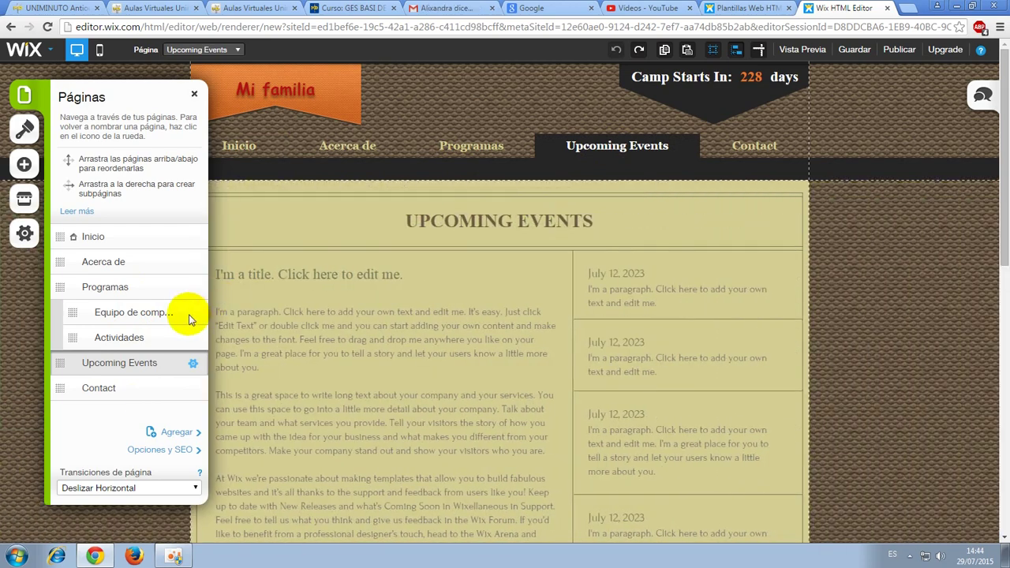
click(192, 366)
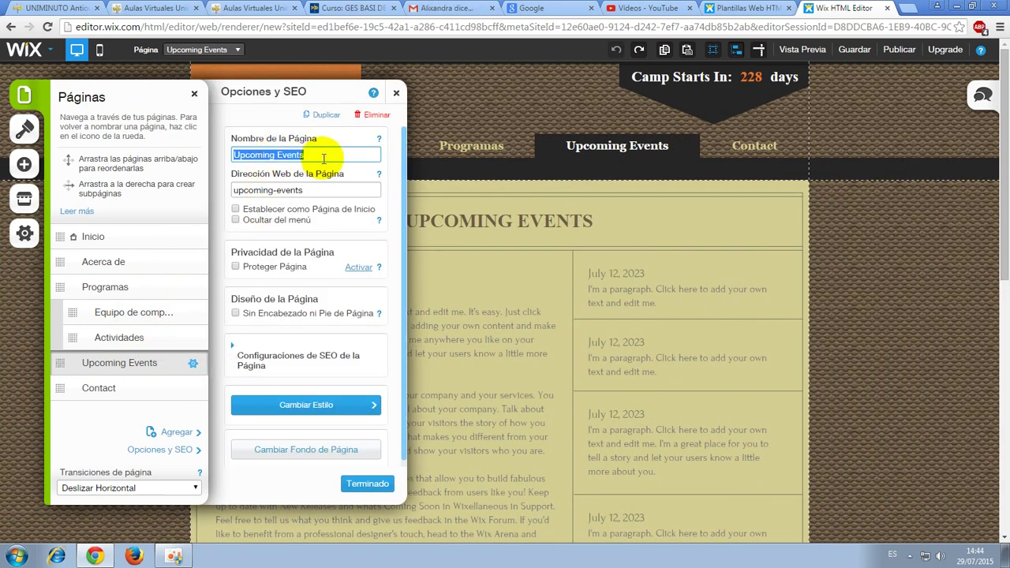
text(Galería)
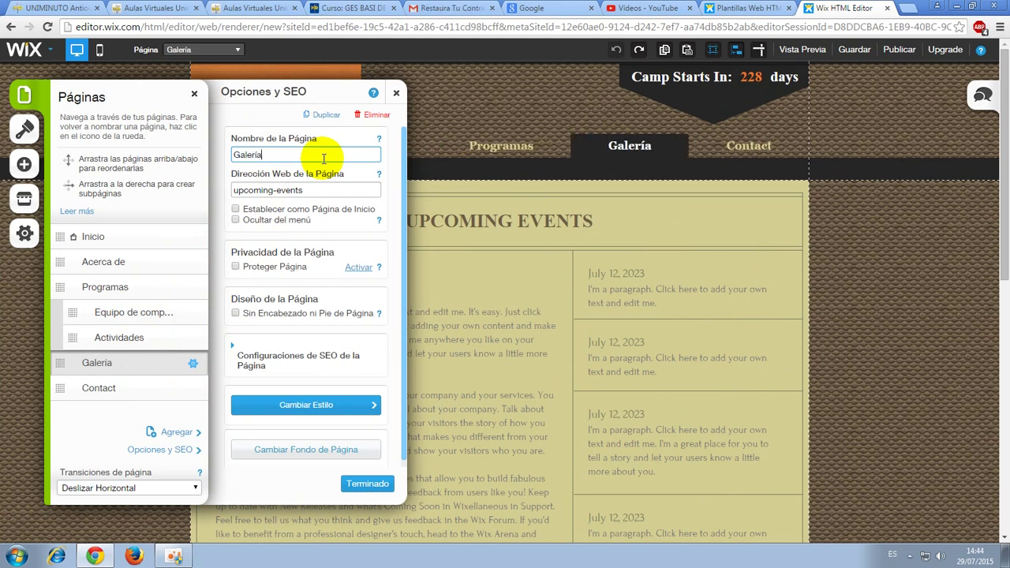
key(Tab)
text(gale)
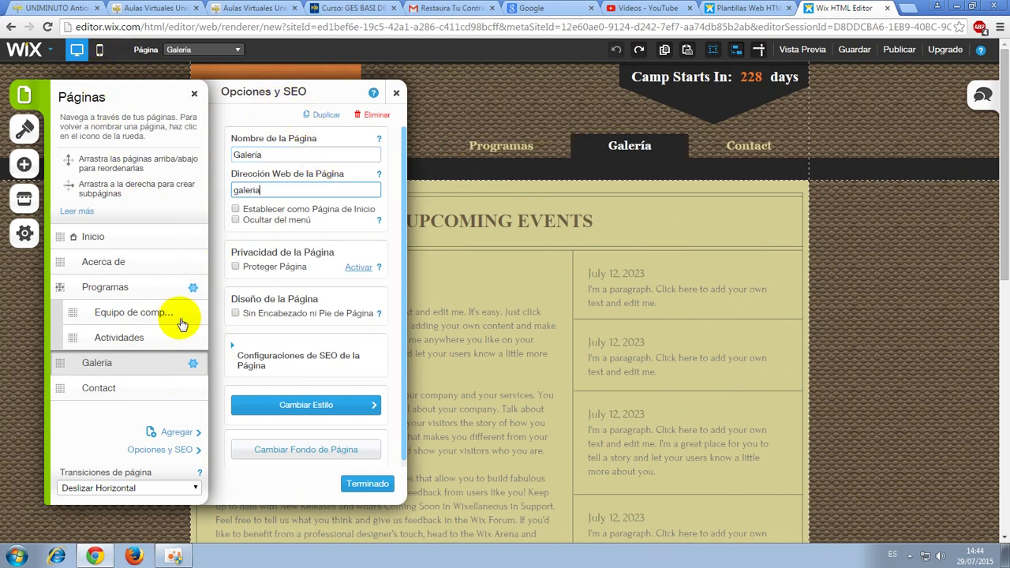
Rename Contact to Contactos, with web address contactos, and close the page settings.
click(98, 391)
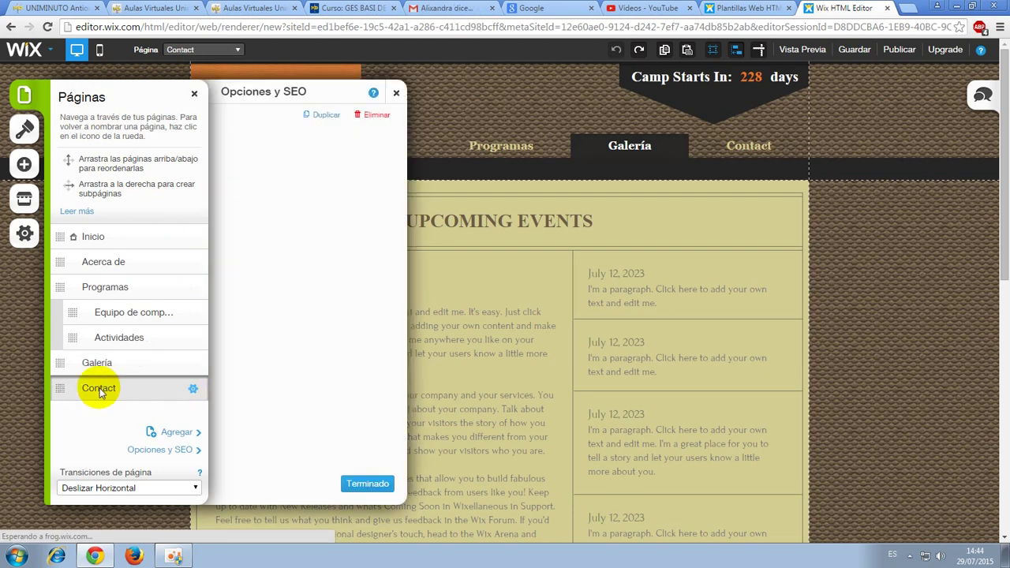
double_click(252, 154)
click(285, 156)
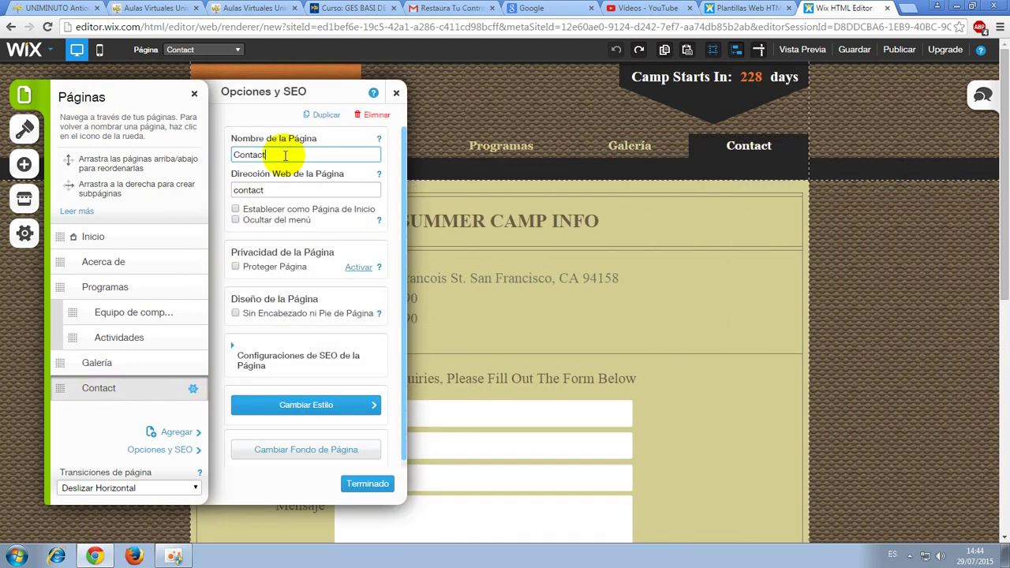
text(os)
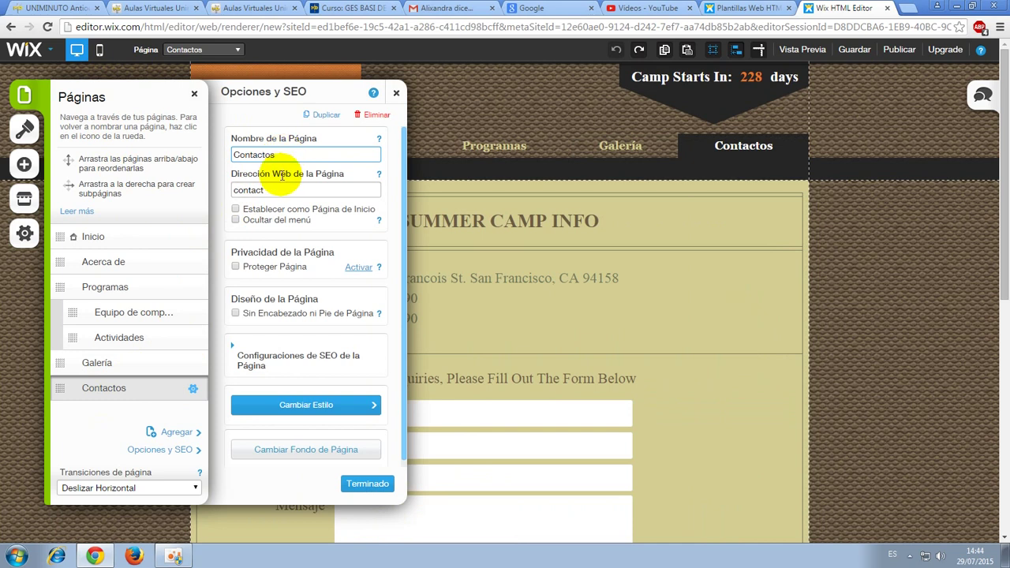
double_click(274, 190)
text(con)
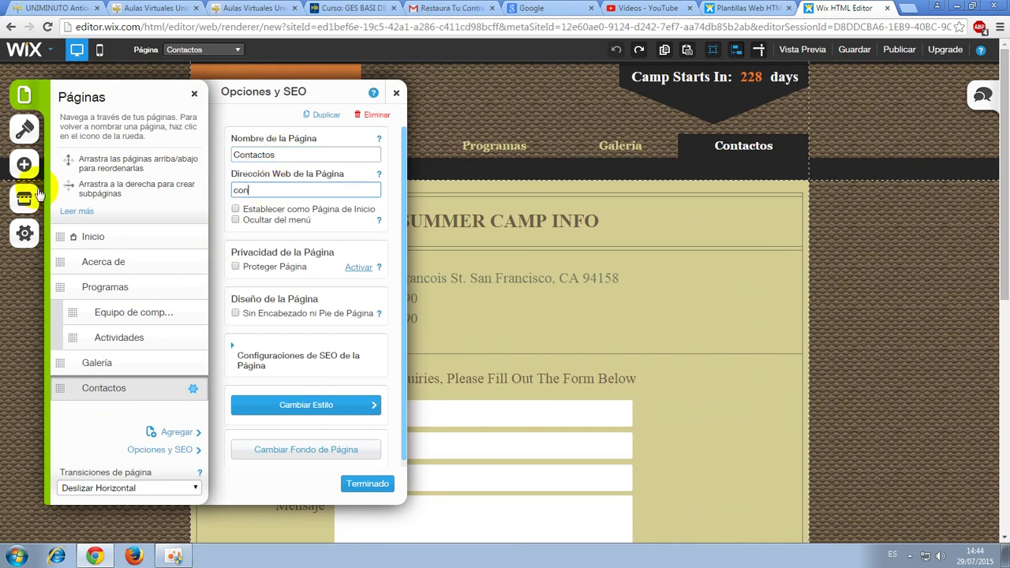
text(tactos)
click(355, 484)
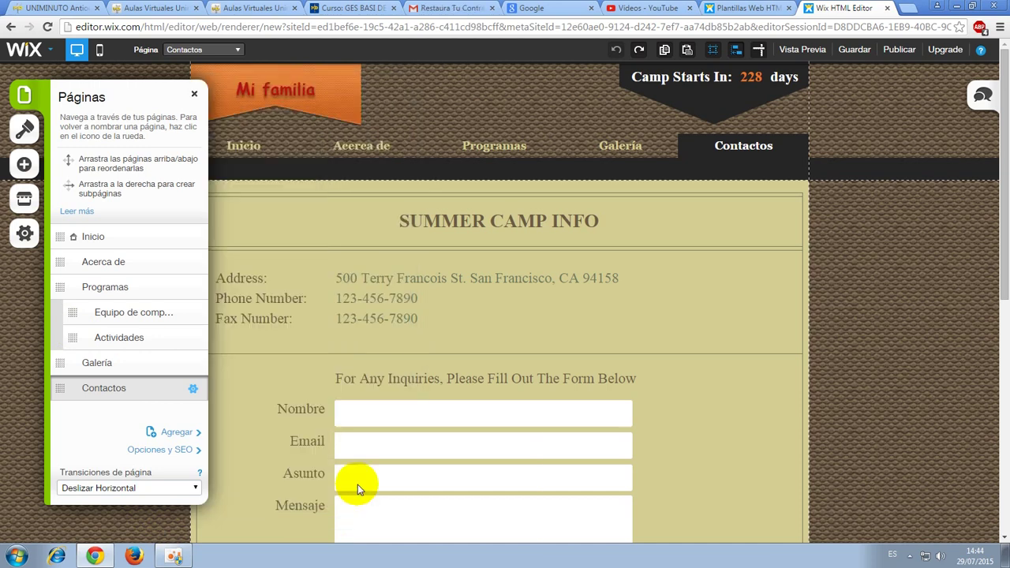
click(194, 93)
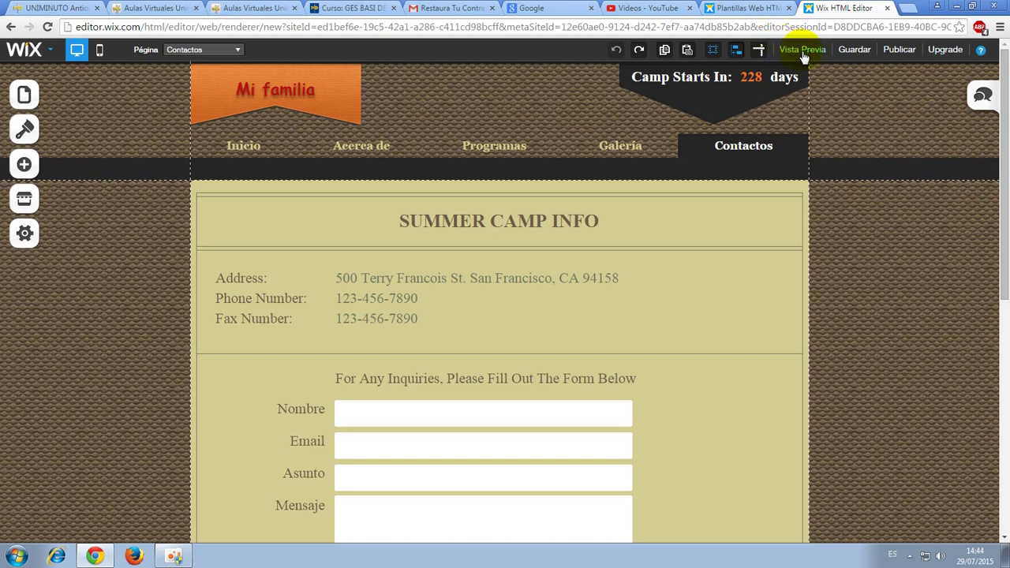
click(857, 52)
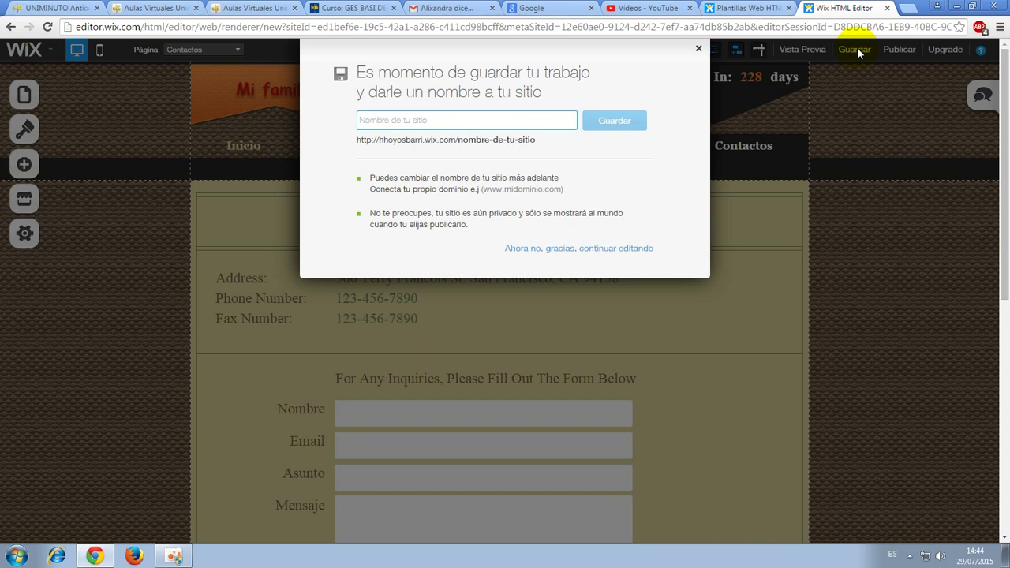
Save the site under the name familia and dismiss the confirmation.
text(familia)
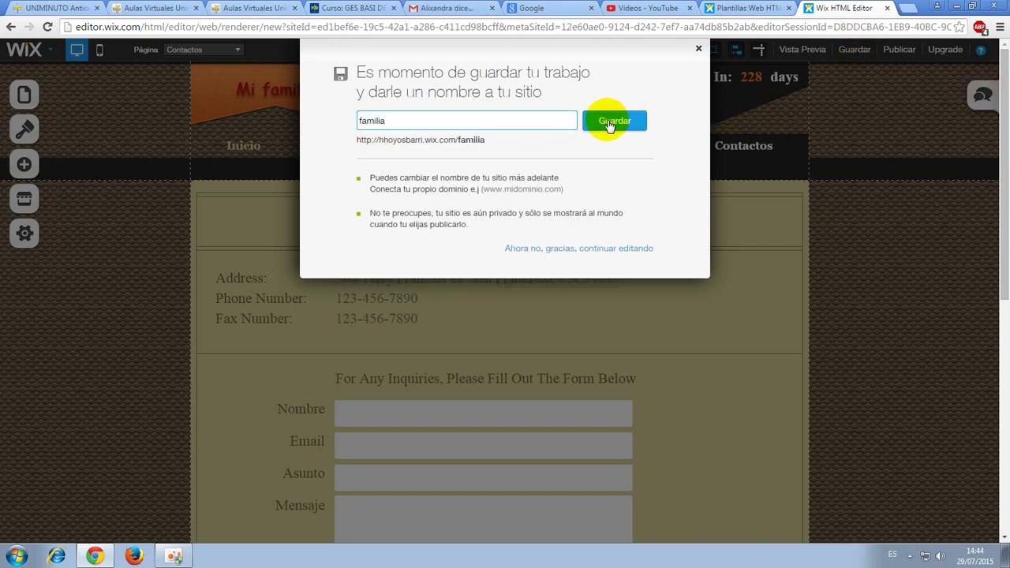
click(609, 125)
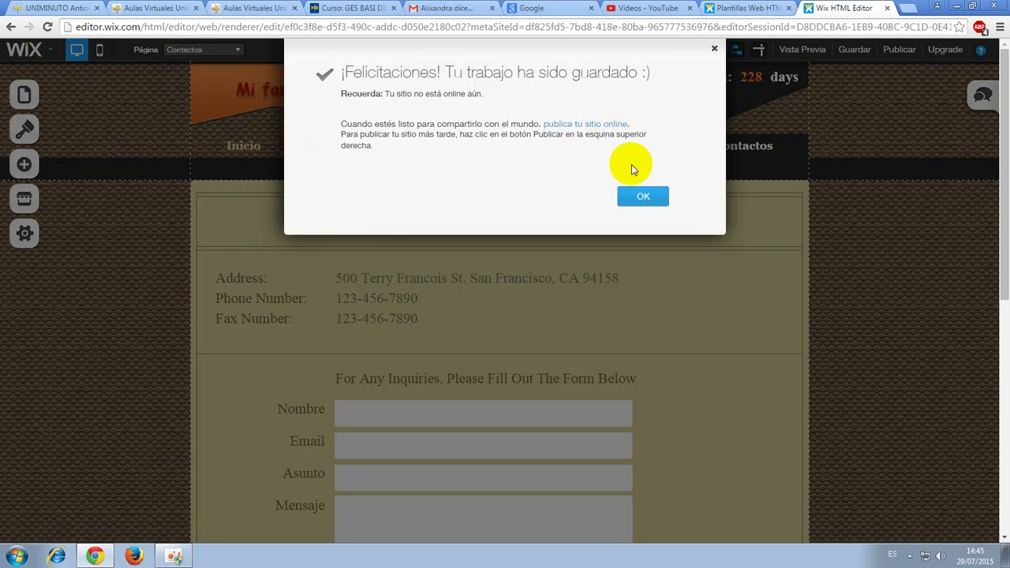
click(643, 196)
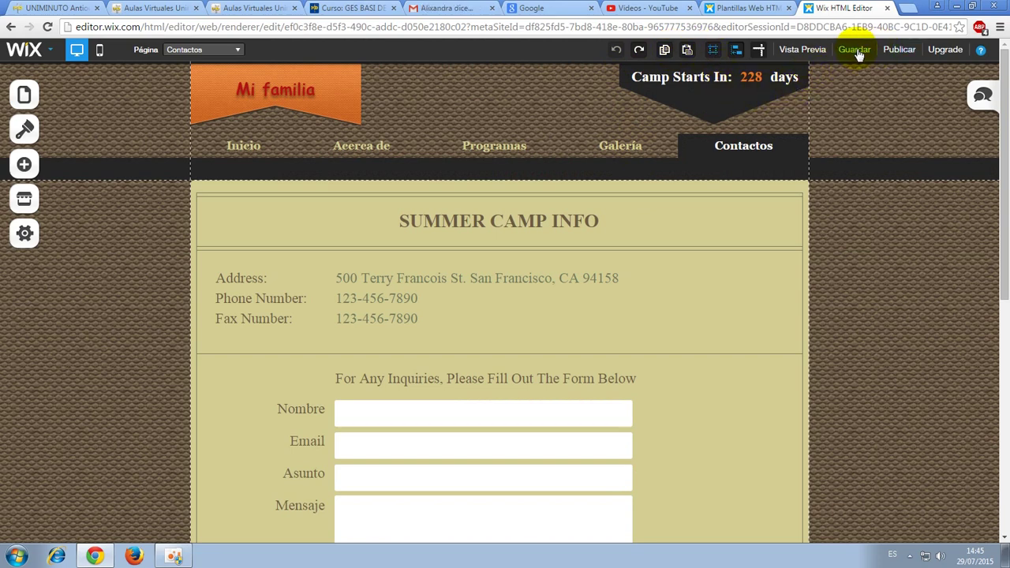
Preview the Inicio page, then return to the editor with the camper photo selected.
click(794, 53)
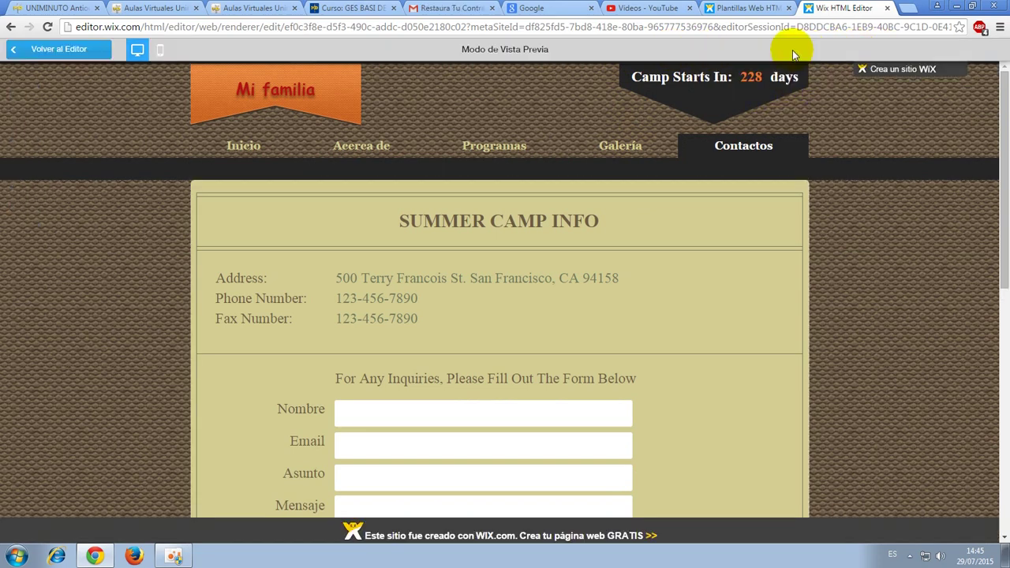
click(239, 148)
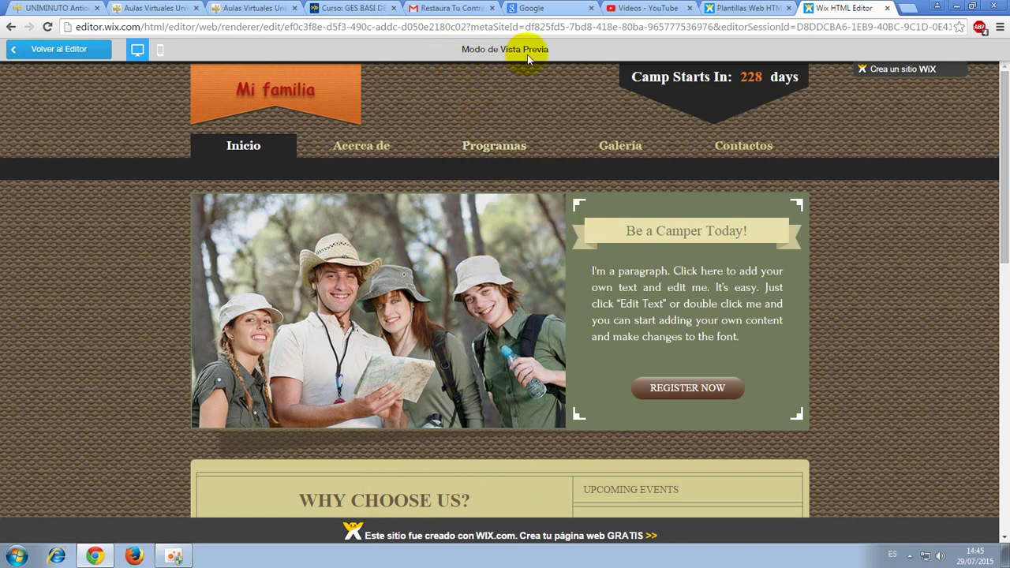
click(61, 52)
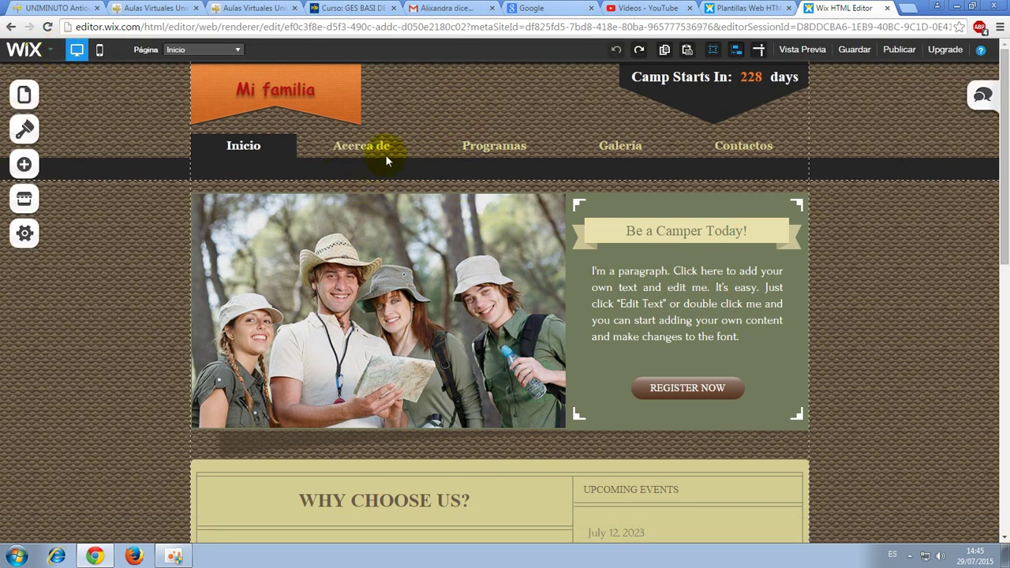
click(412, 301)
click(390, 251)
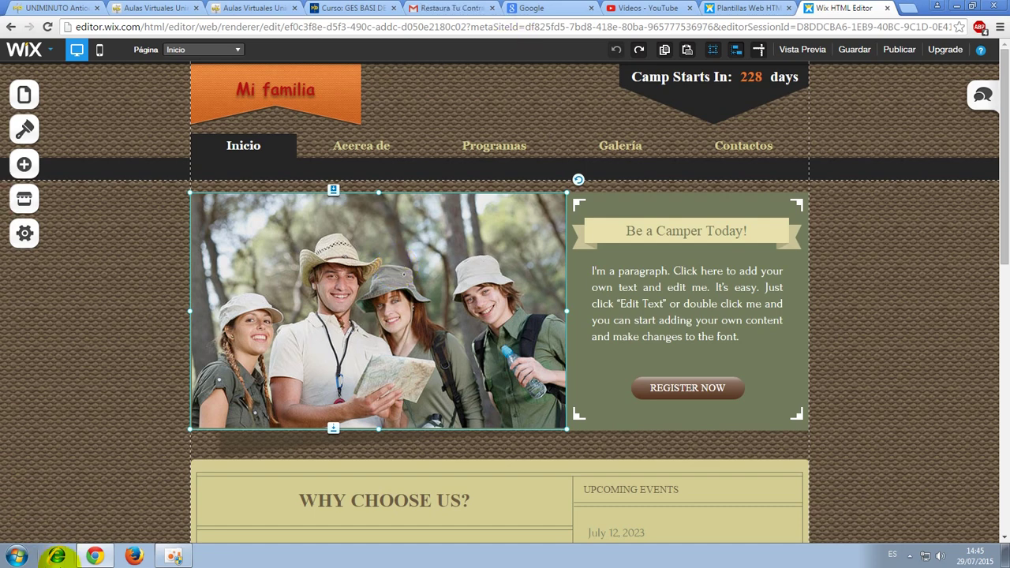
Find a cartoon family picture in Google Images results for 'familia'.
mouse_move(105, 556)
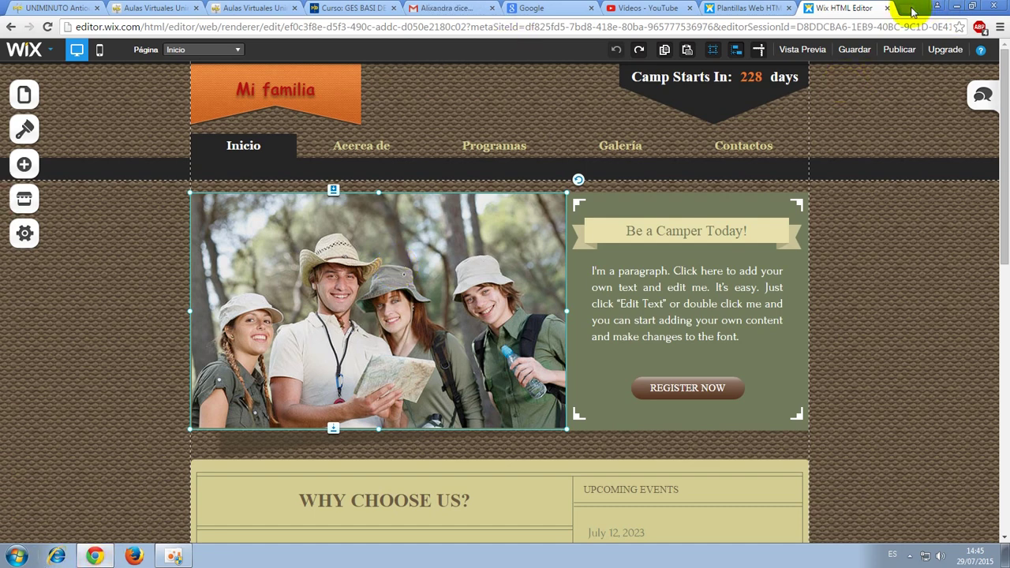
click(907, 8)
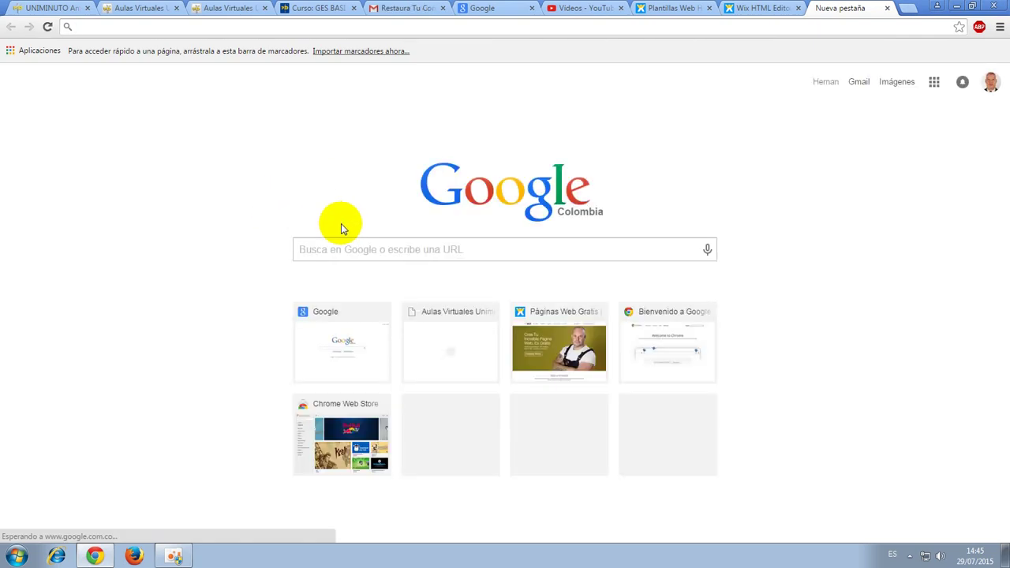
text(familia)
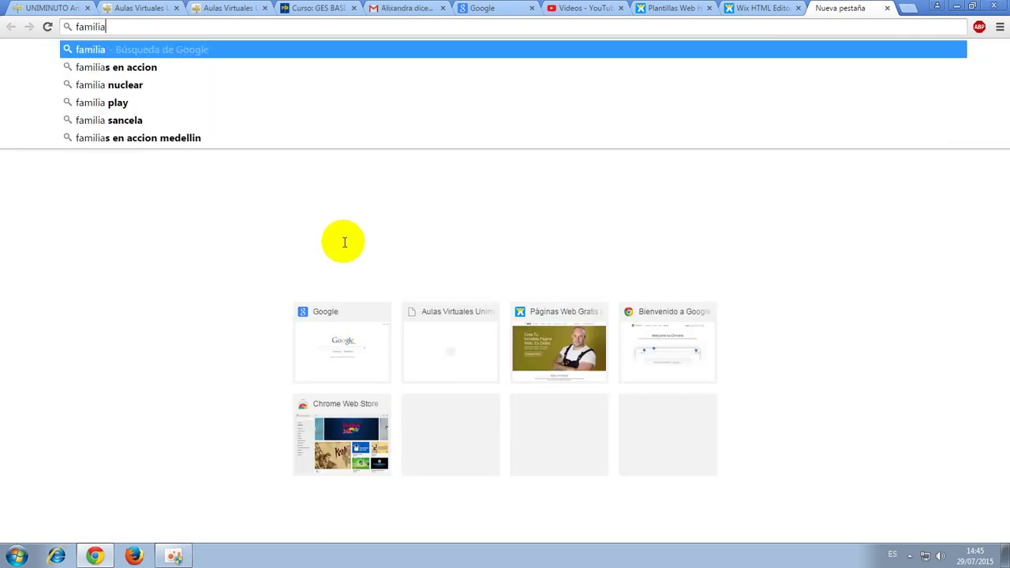
key(Return)
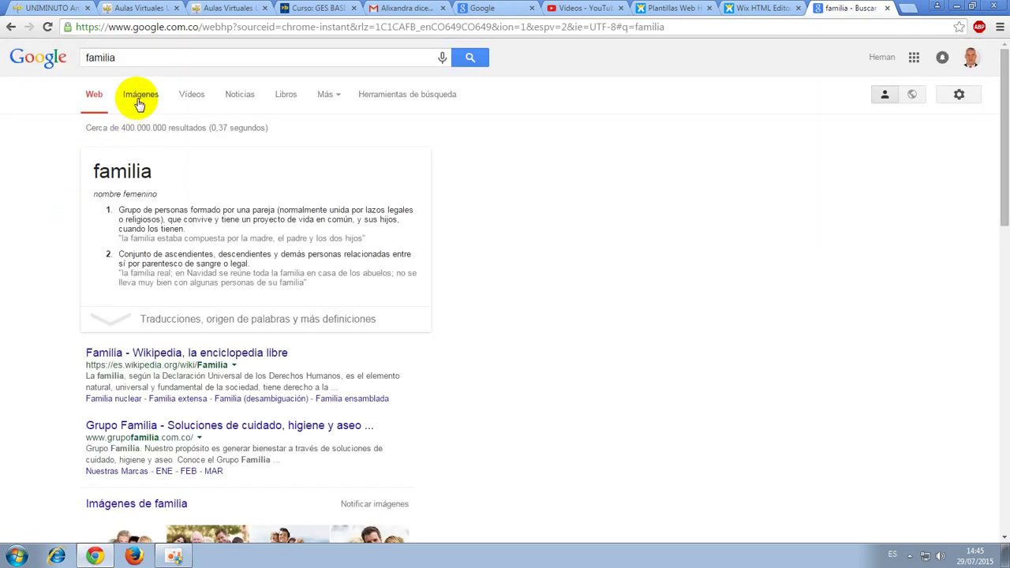
click(139, 103)
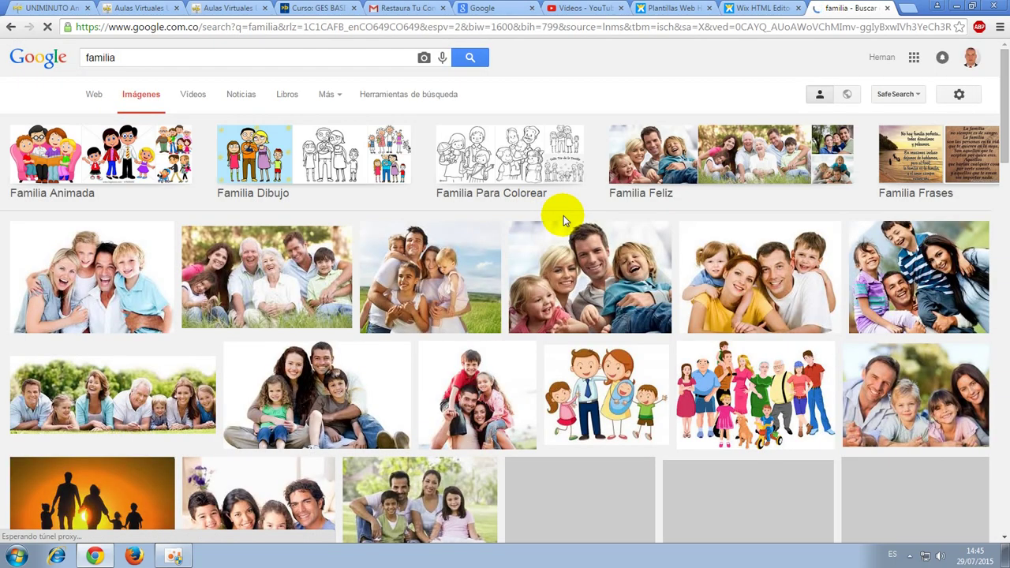
scroll(769, 290, down, 2)
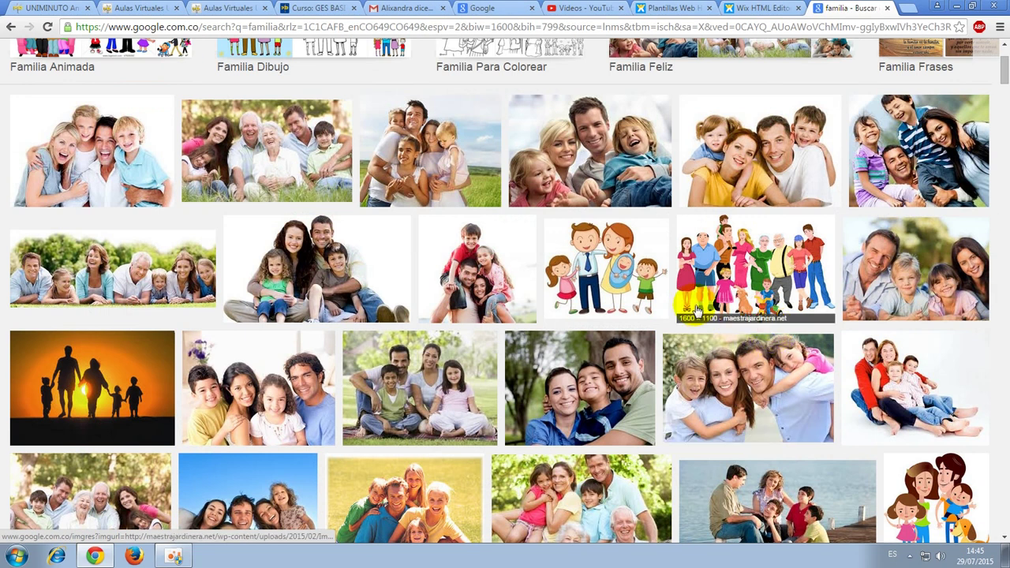
click(741, 255)
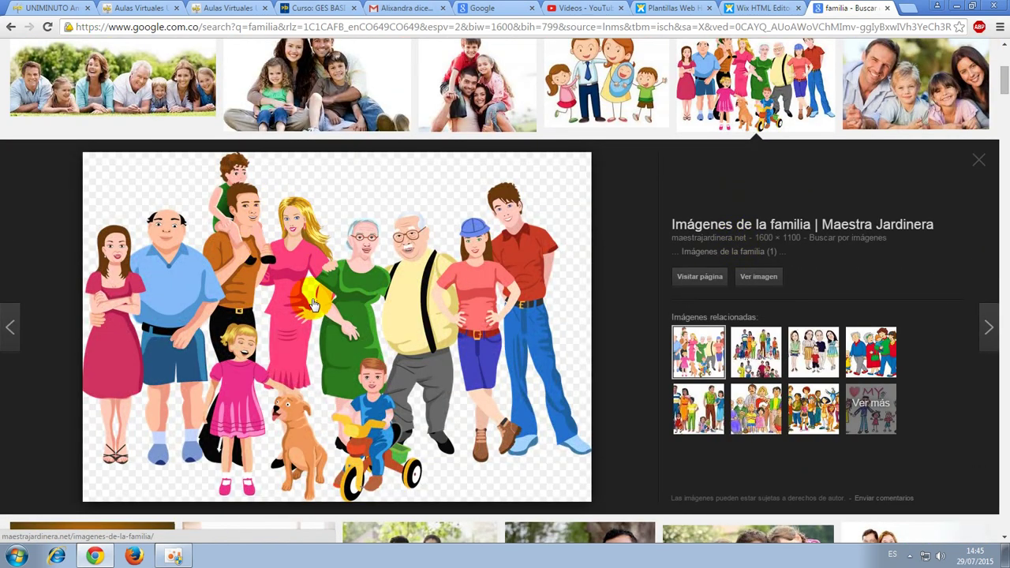
Save the cartoon family image as principal.png in Documentos > GBI.
right_click(340, 310)
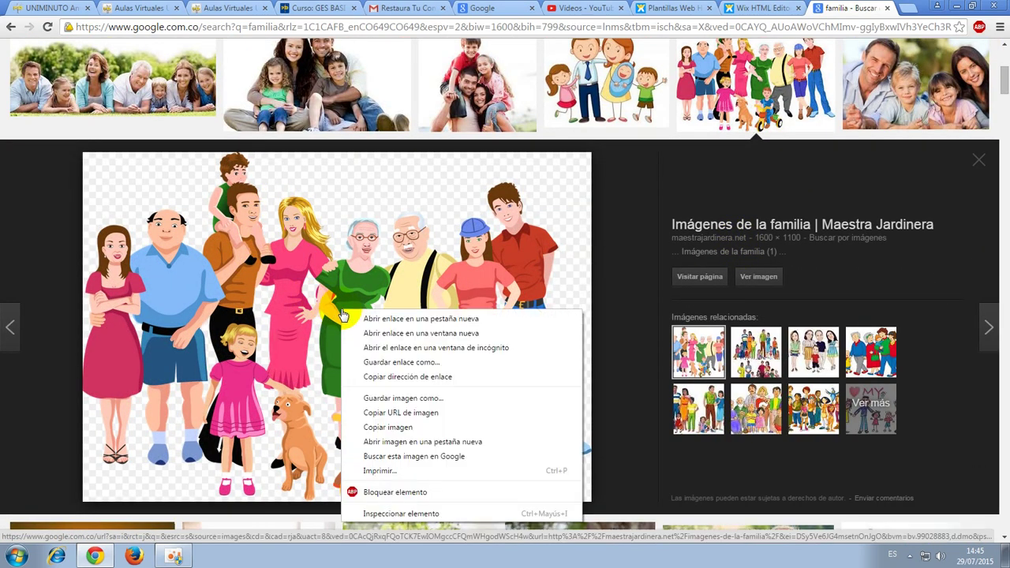
click(395, 398)
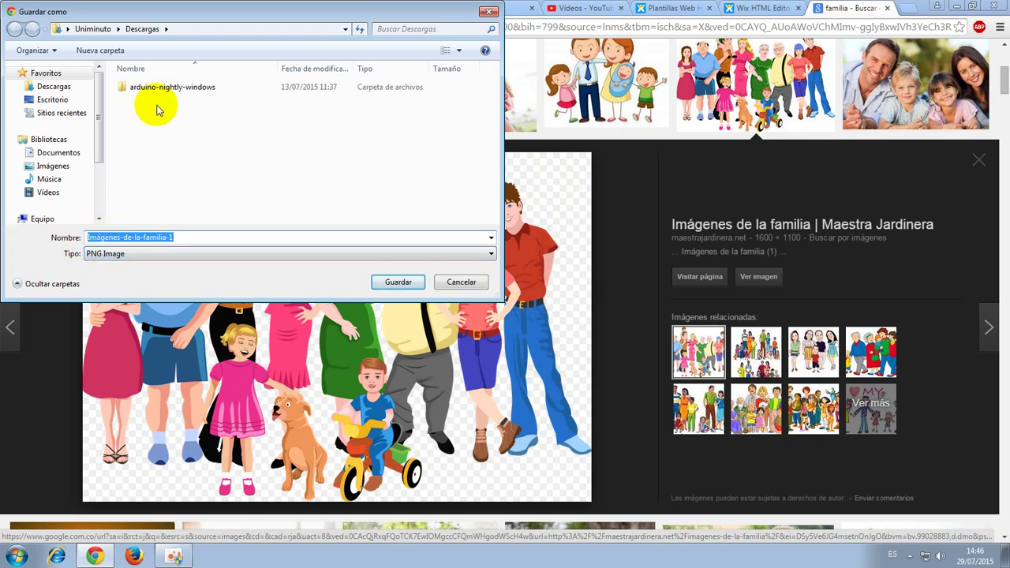
click(69, 155)
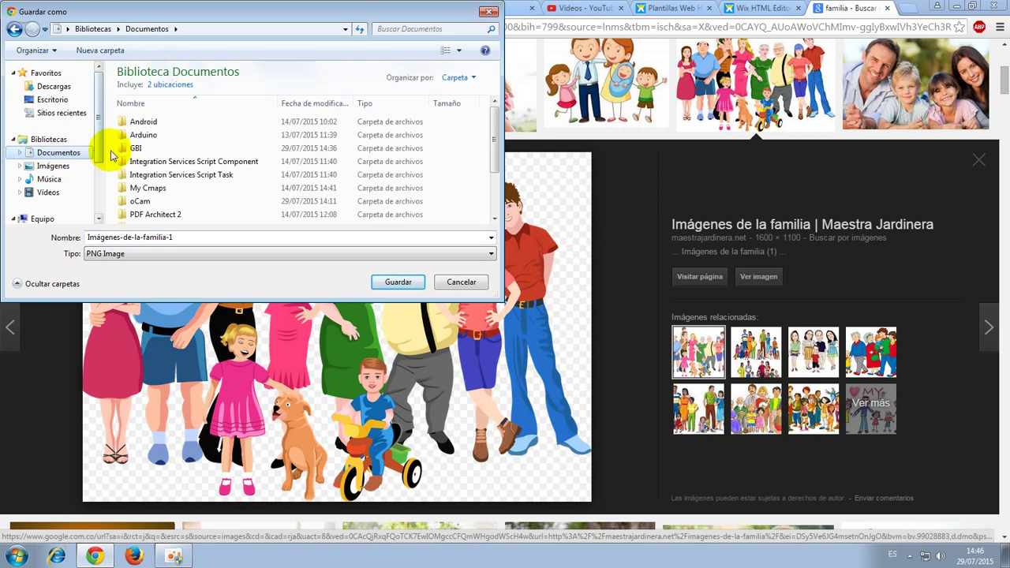
double_click(138, 148)
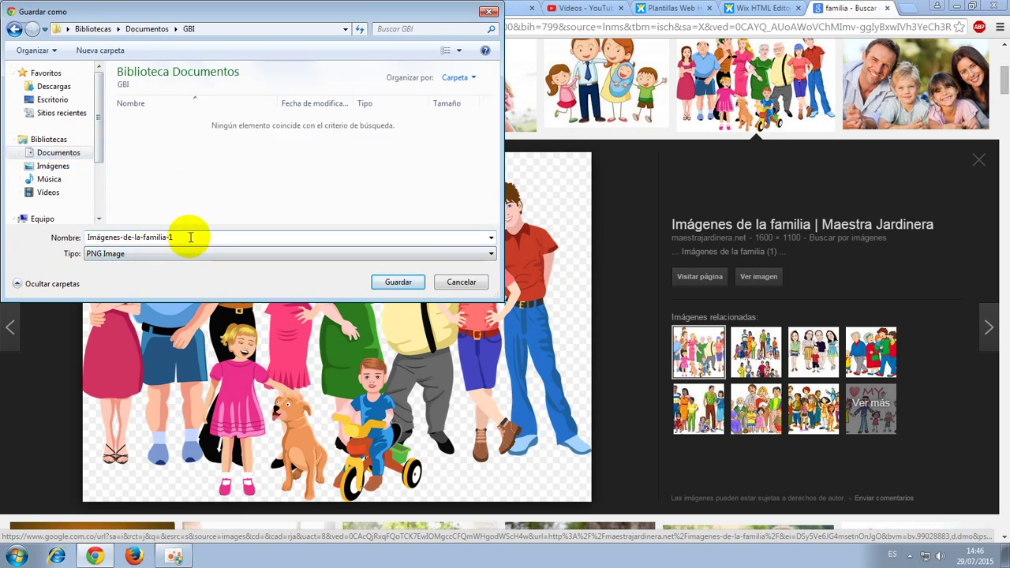
drag(190, 236, 8, 227)
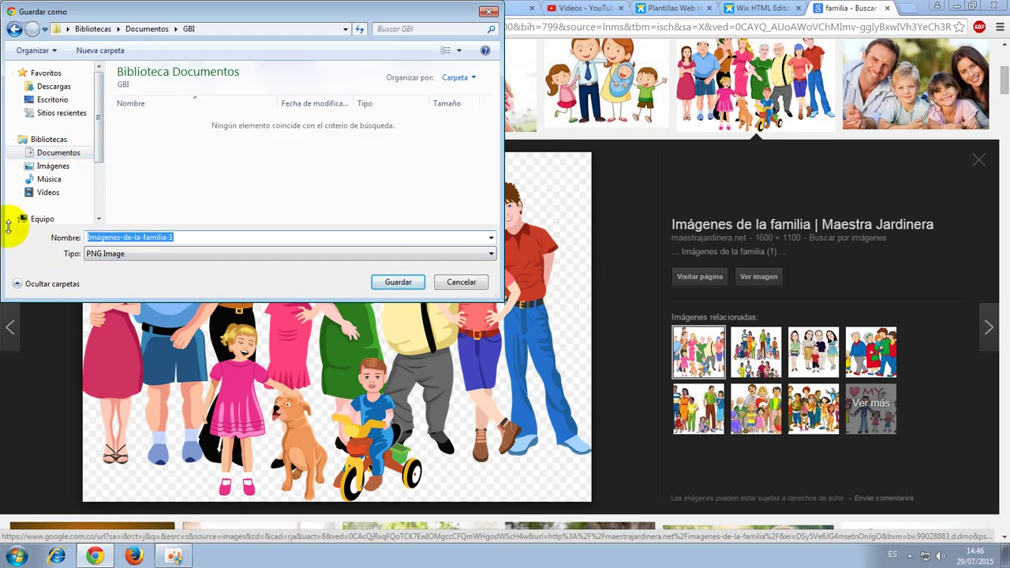
text(prin)
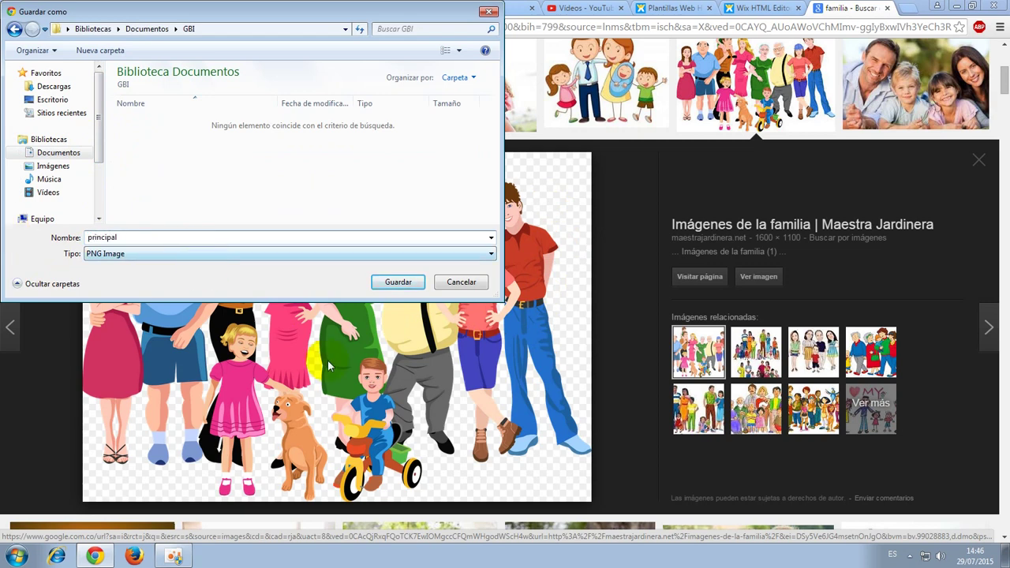
text(cipal)
click(398, 289)
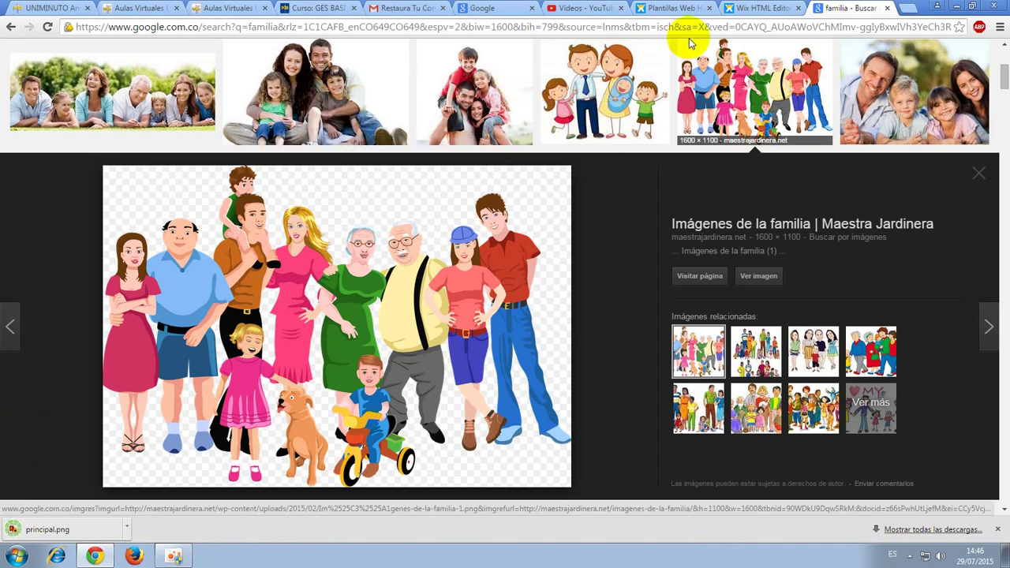
click(757, 9)
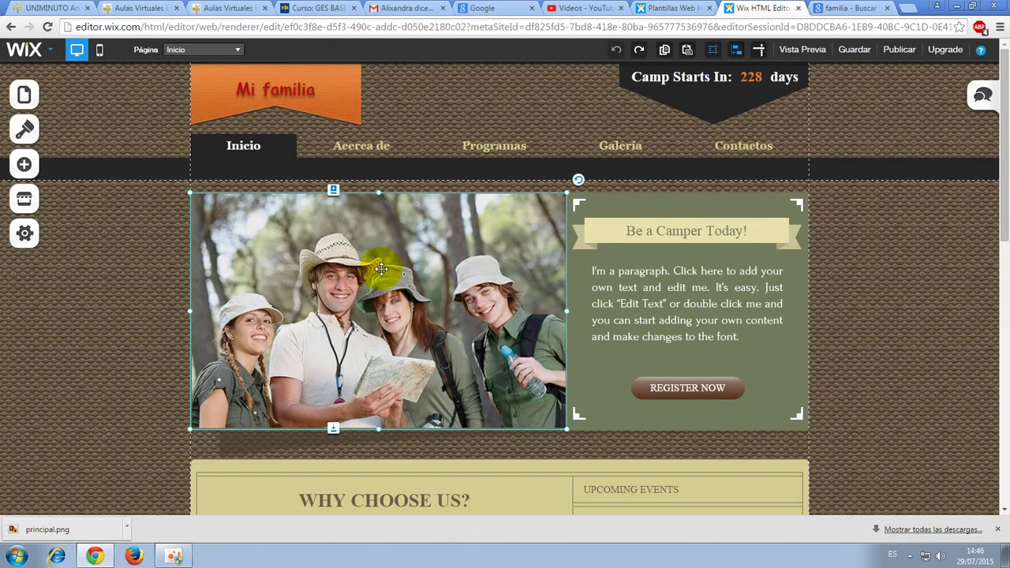
Upload principal.png and use it in place of the hero's campers photo.
right_click(426, 266)
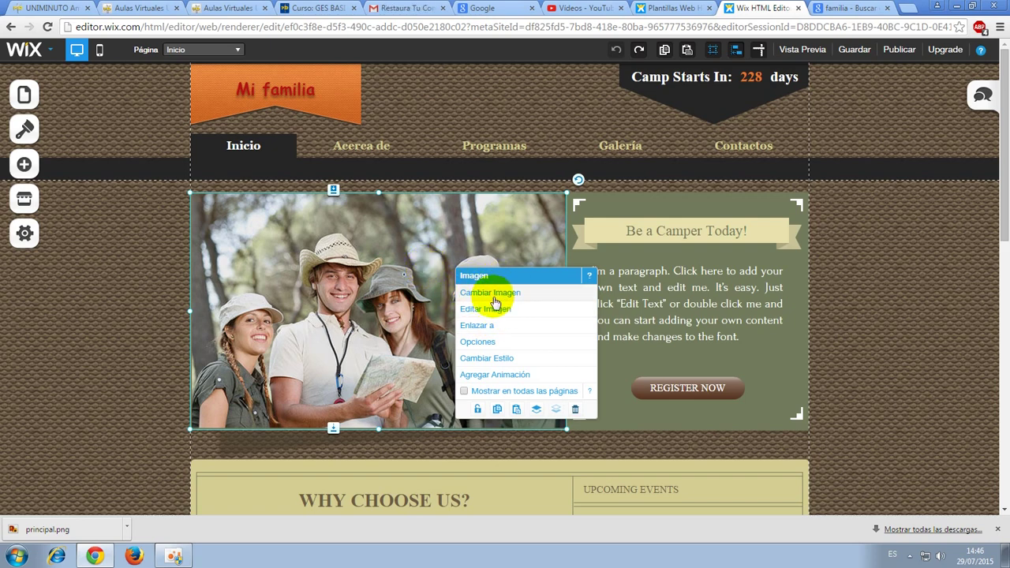
click(500, 295)
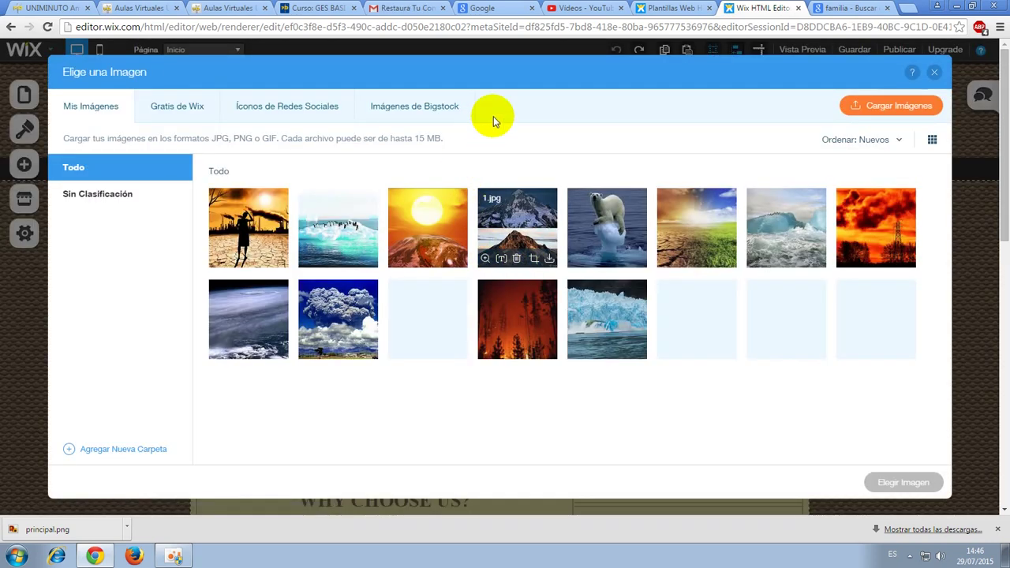
click(888, 104)
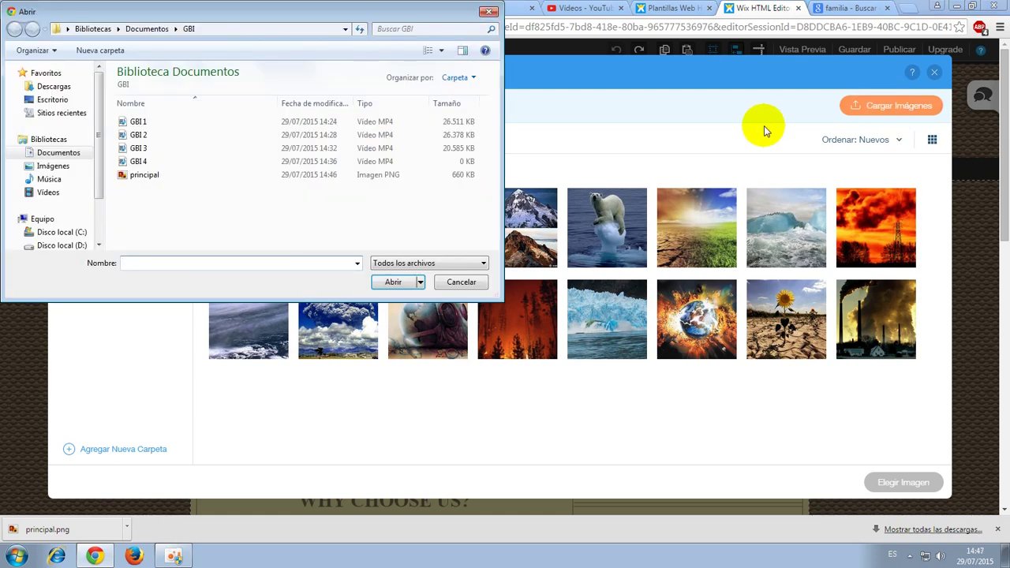
click(139, 175)
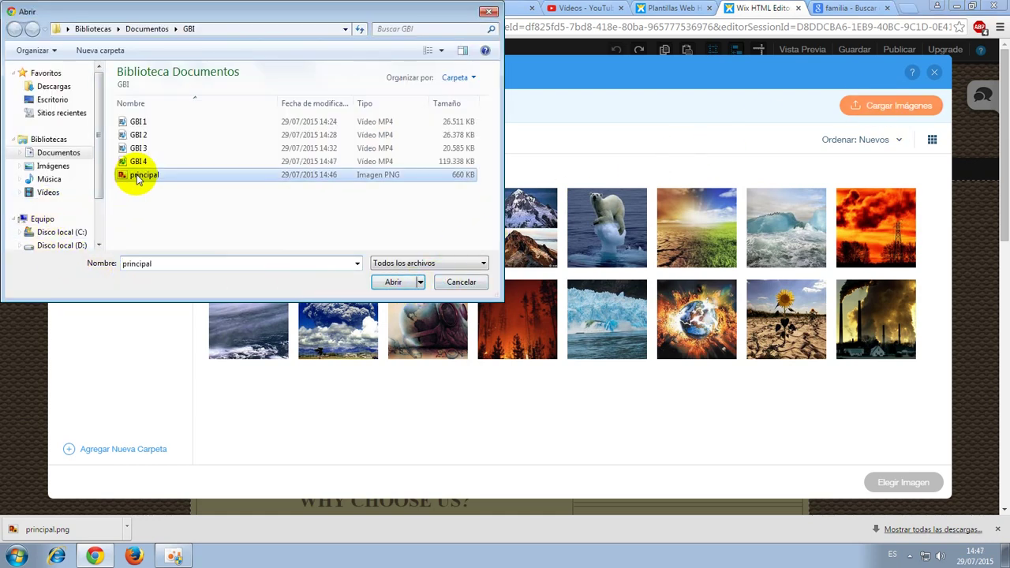
click(391, 282)
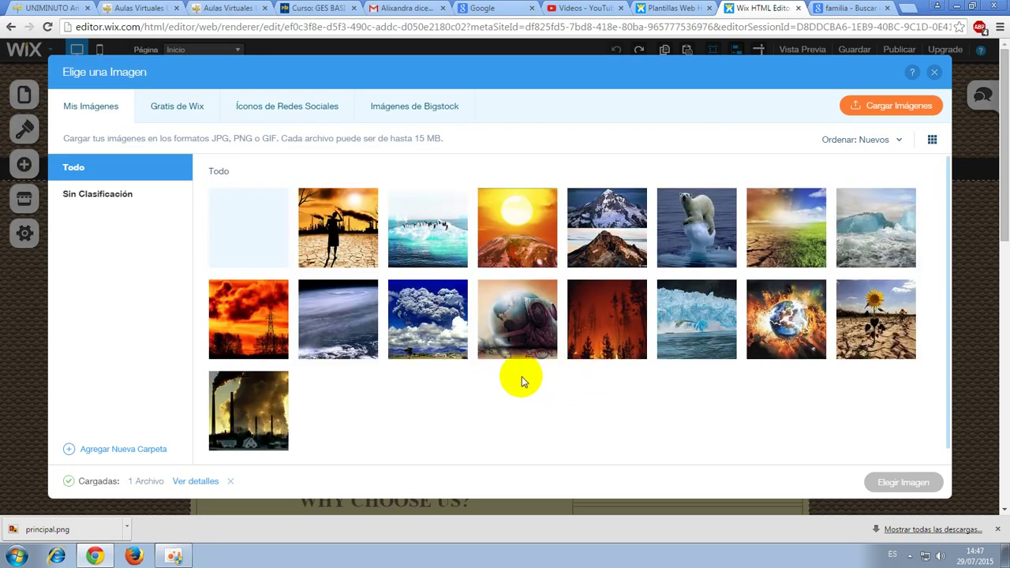
mouse_move(251, 229)
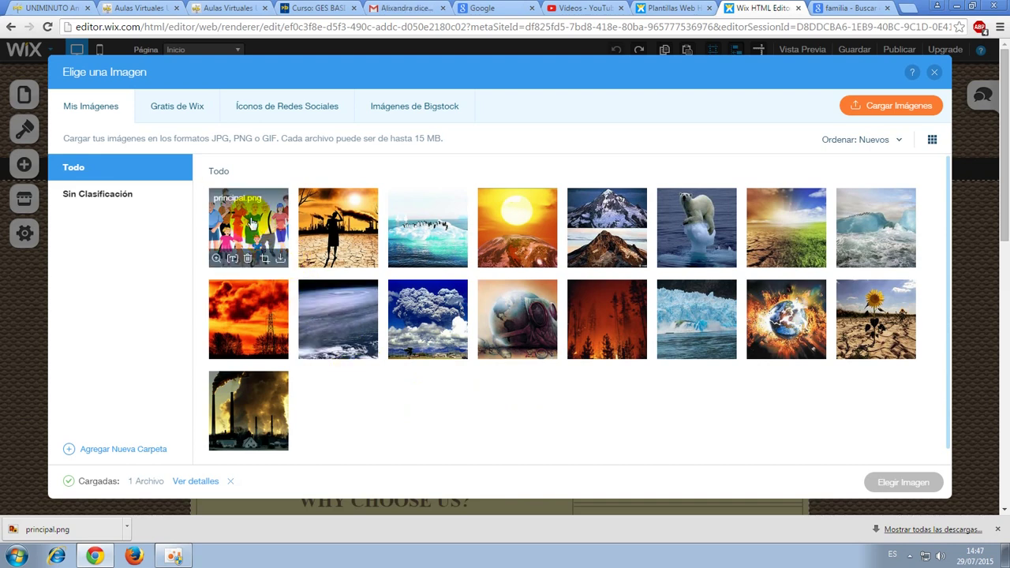
click(253, 224)
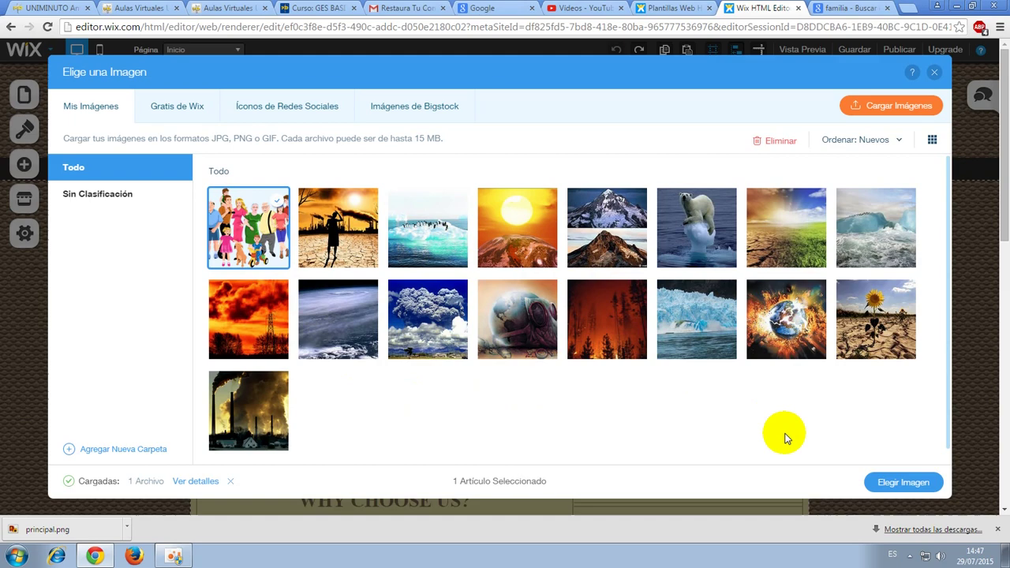
click(902, 483)
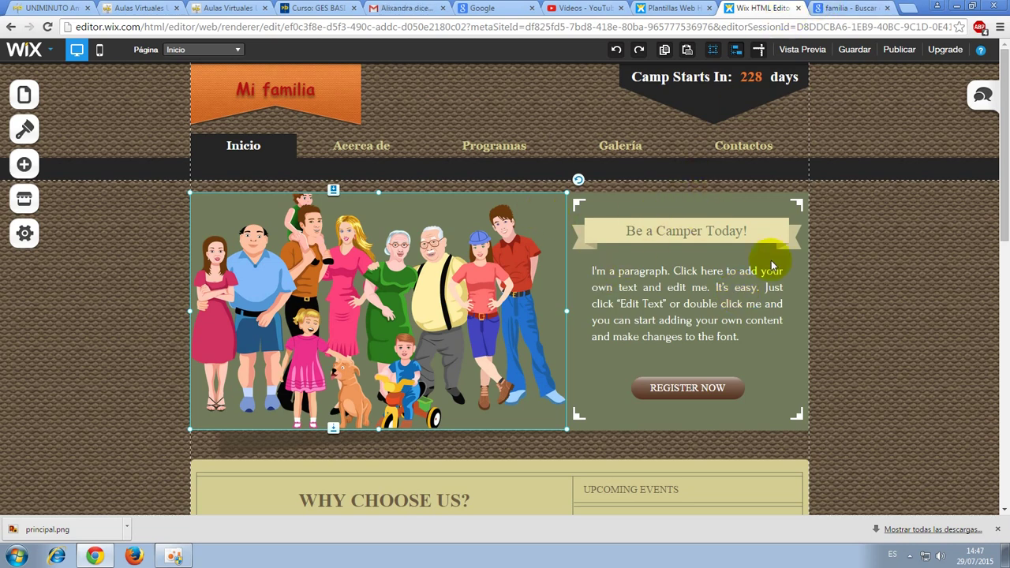
click(918, 350)
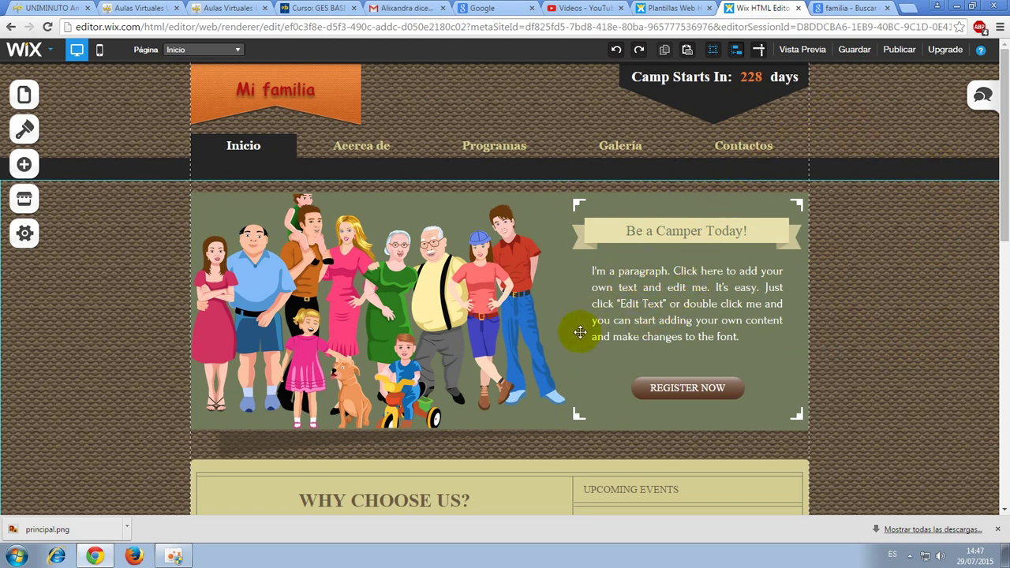
Change the REGISTER NOW button text to Registrarse, adding no animation.
scroll(584, 331, down, 3)
right_click(685, 263)
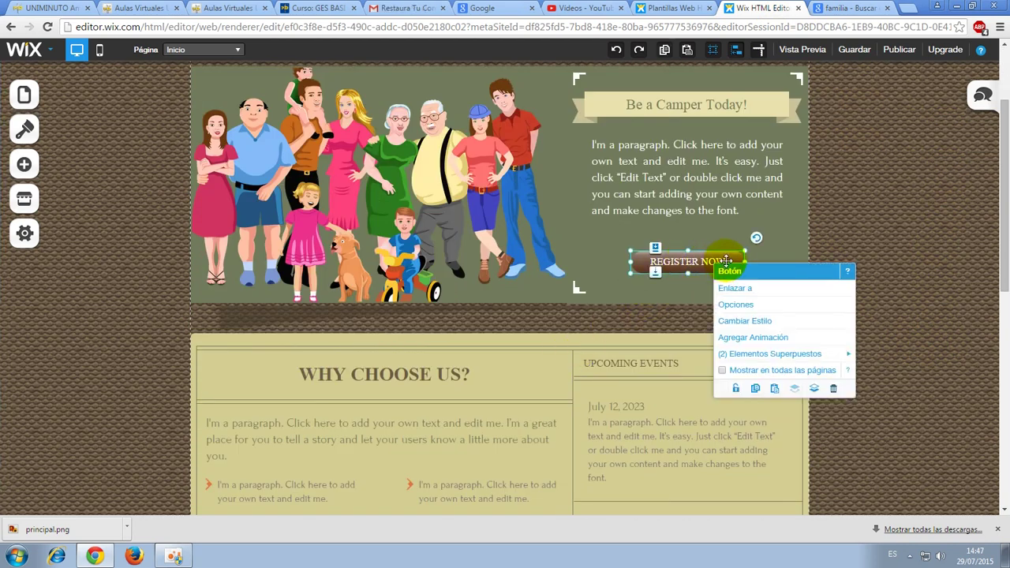
click(684, 268)
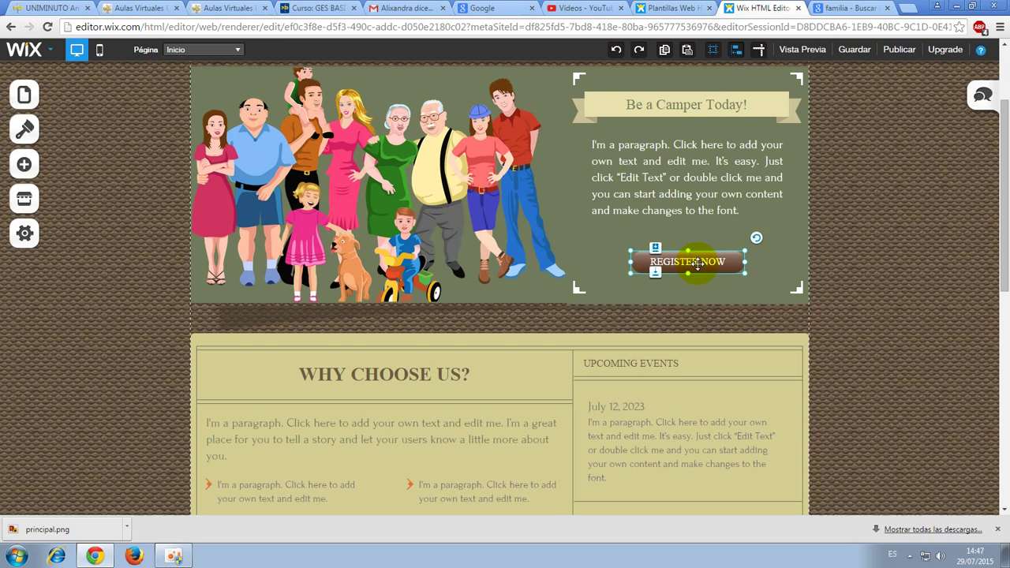
right_click(692, 262)
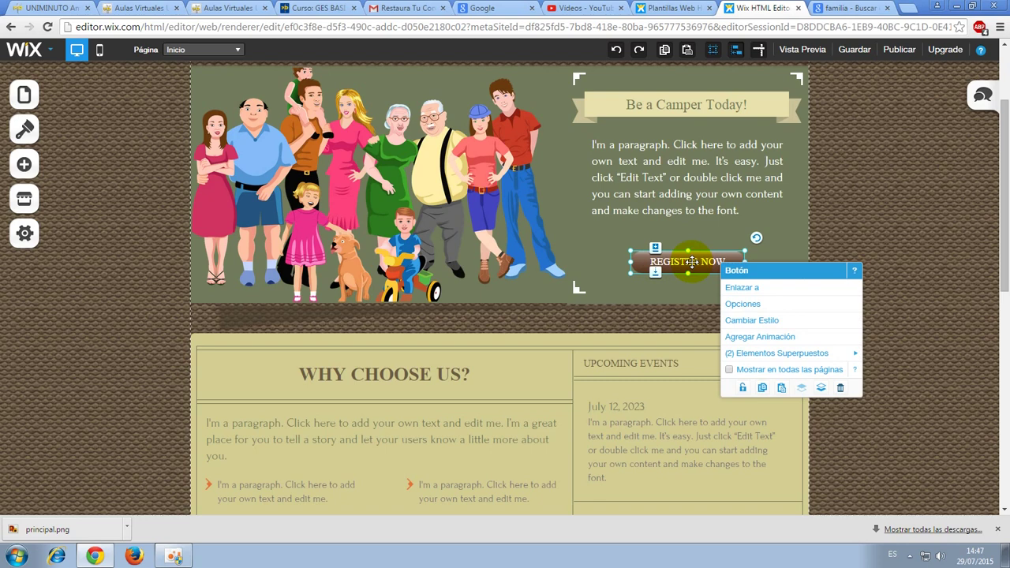
click(744, 304)
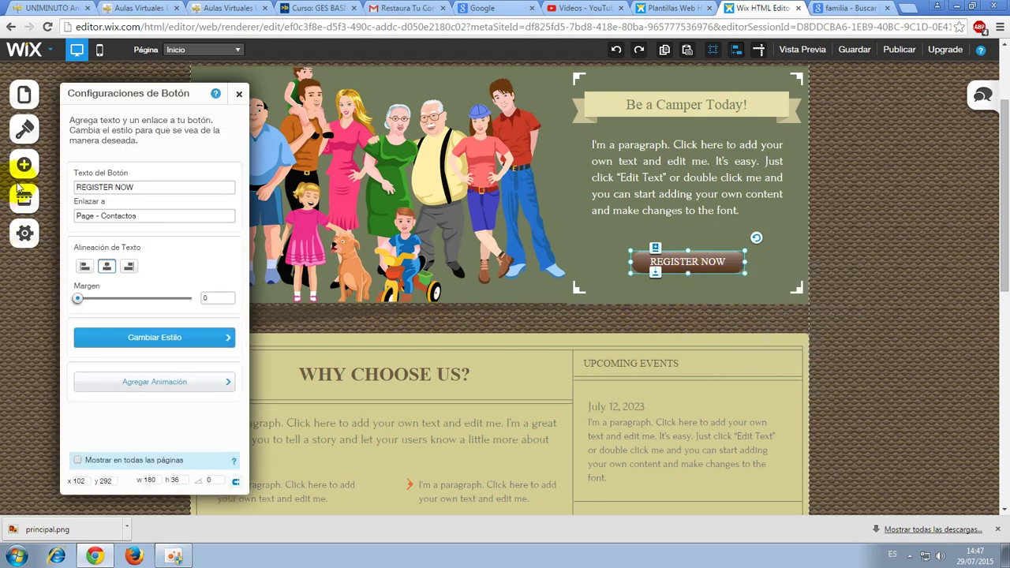
drag(166, 190, 20, 190)
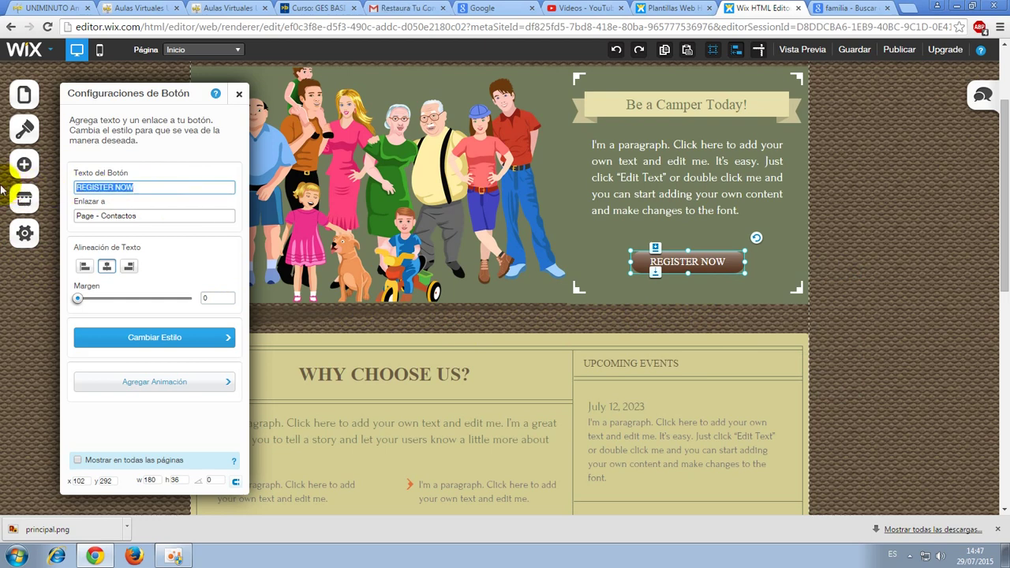
text(Registrarse)
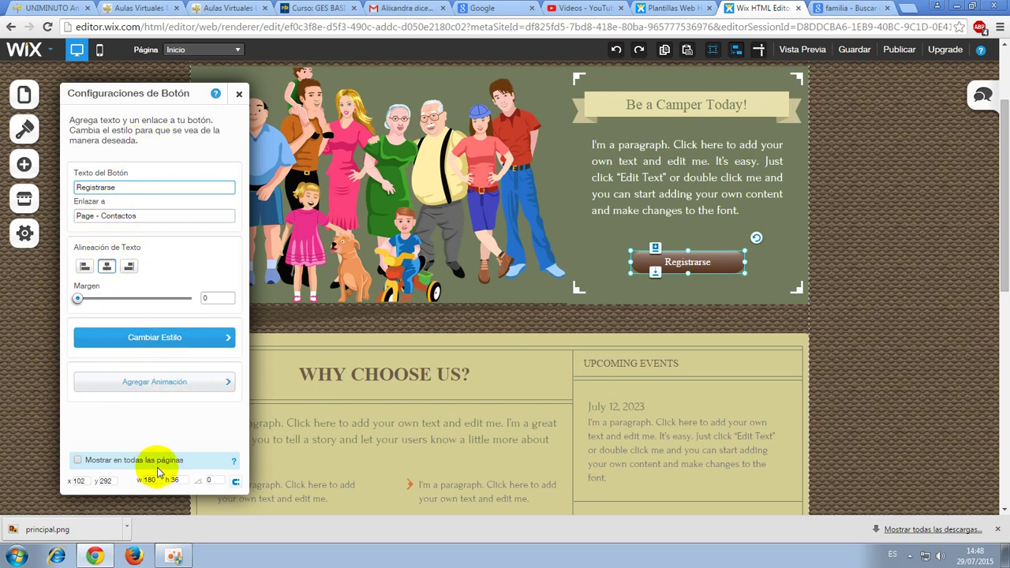
click(227, 389)
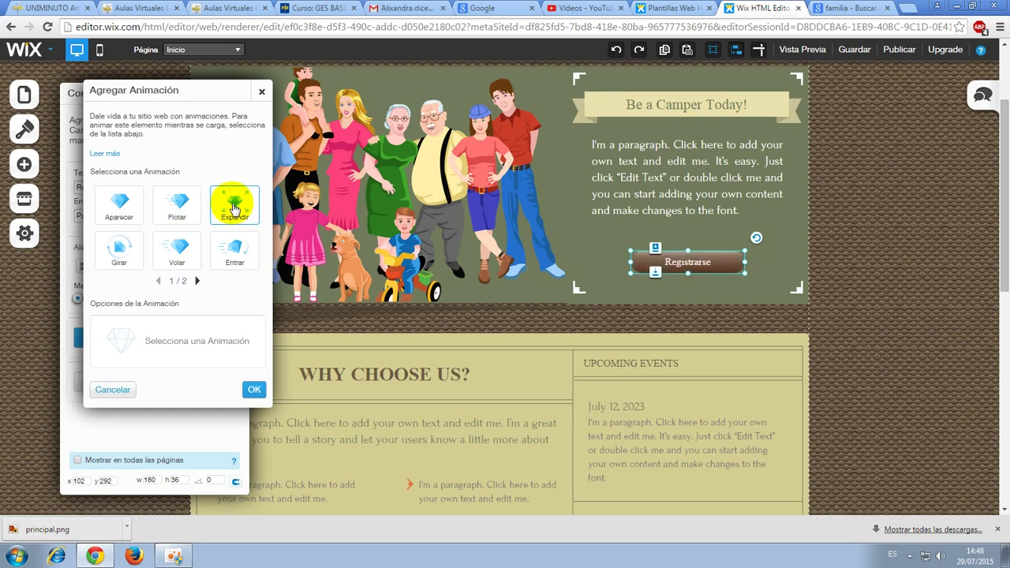
click(113, 390)
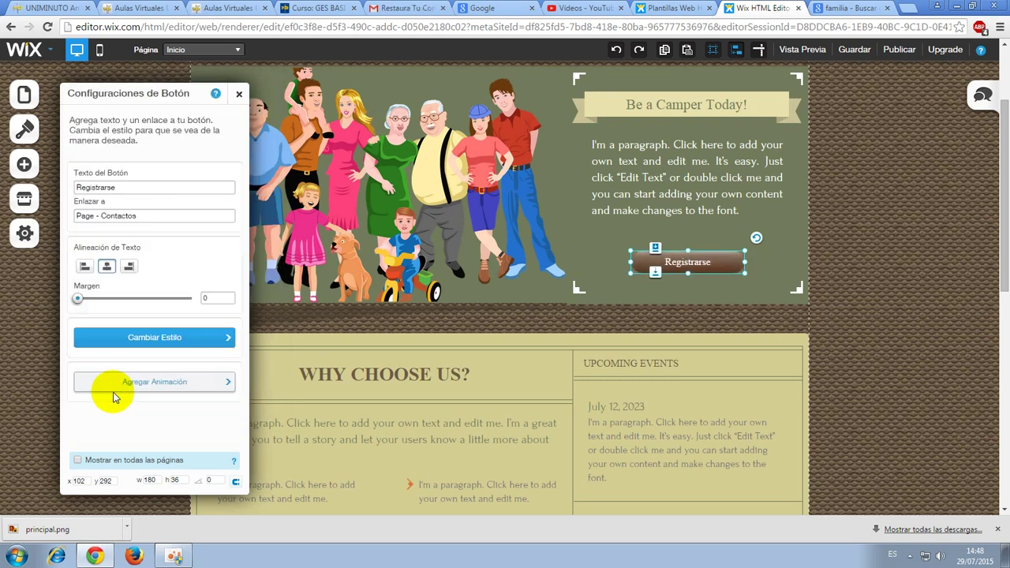